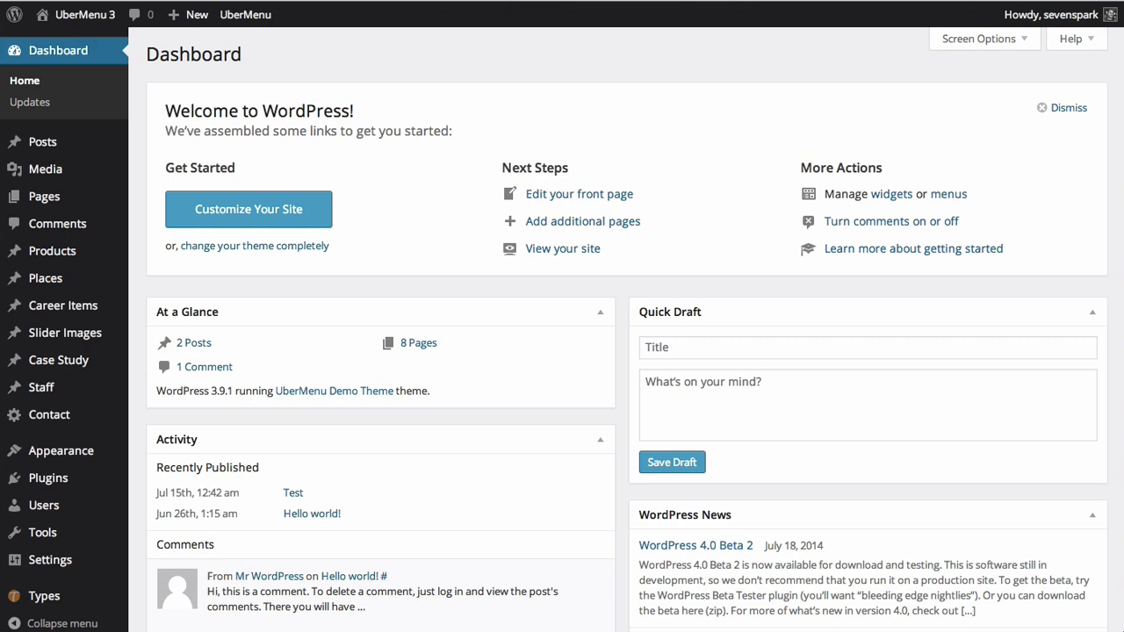
# Step: From the Menus page, create a new empty menu named 'My Tutorial Menu'
pyautogui.moveTo(44, 448)
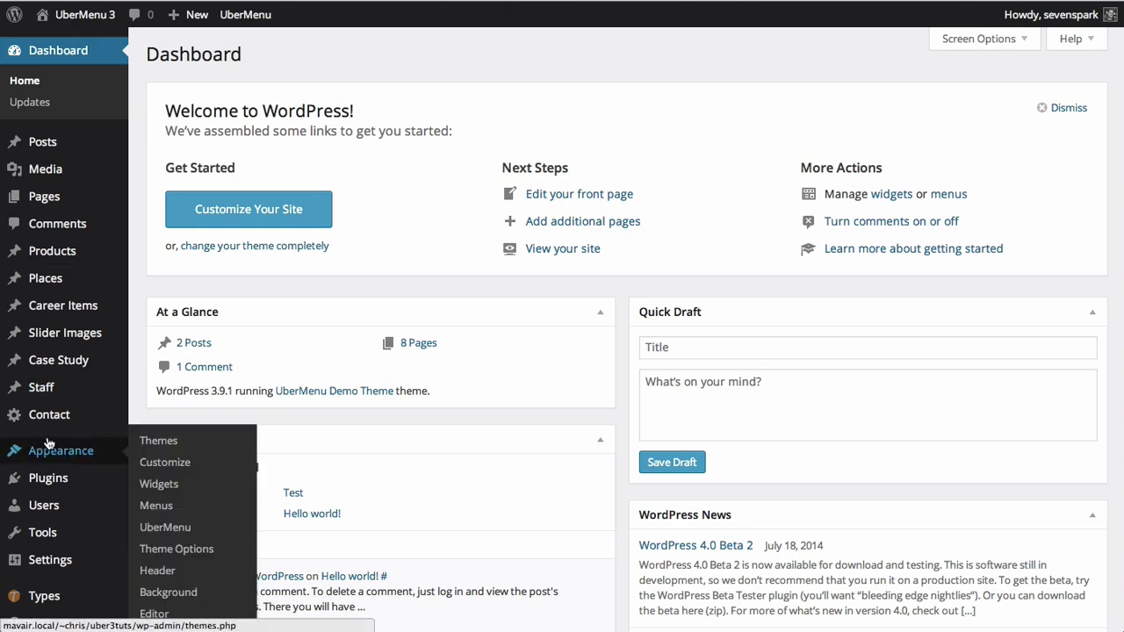
pyautogui.click(156, 506)
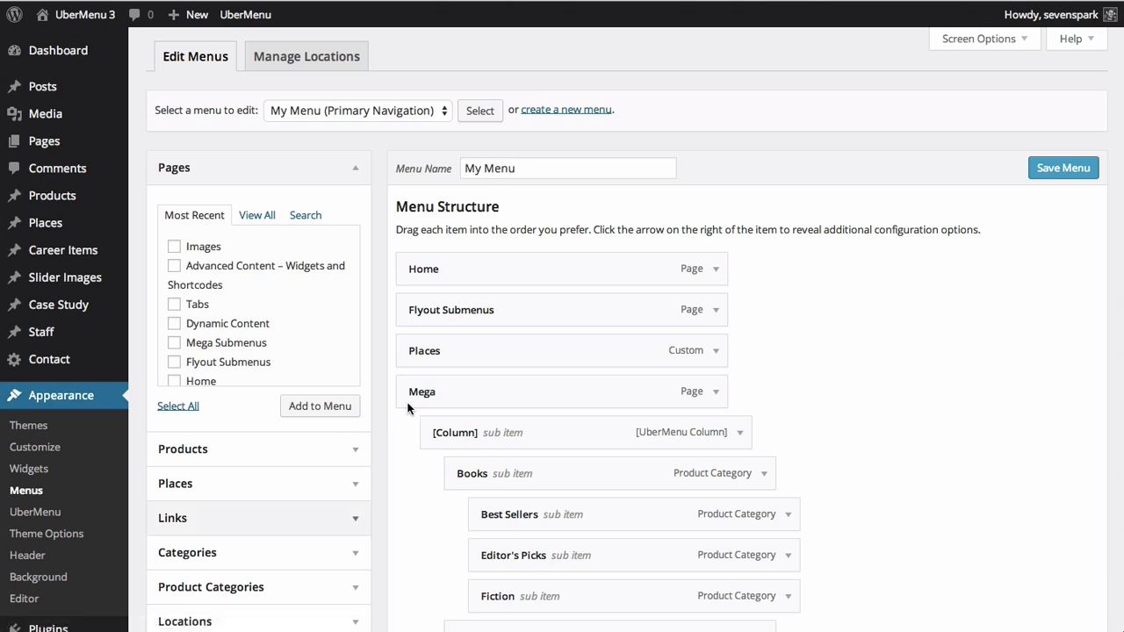
pyautogui.moveTo(408, 404)
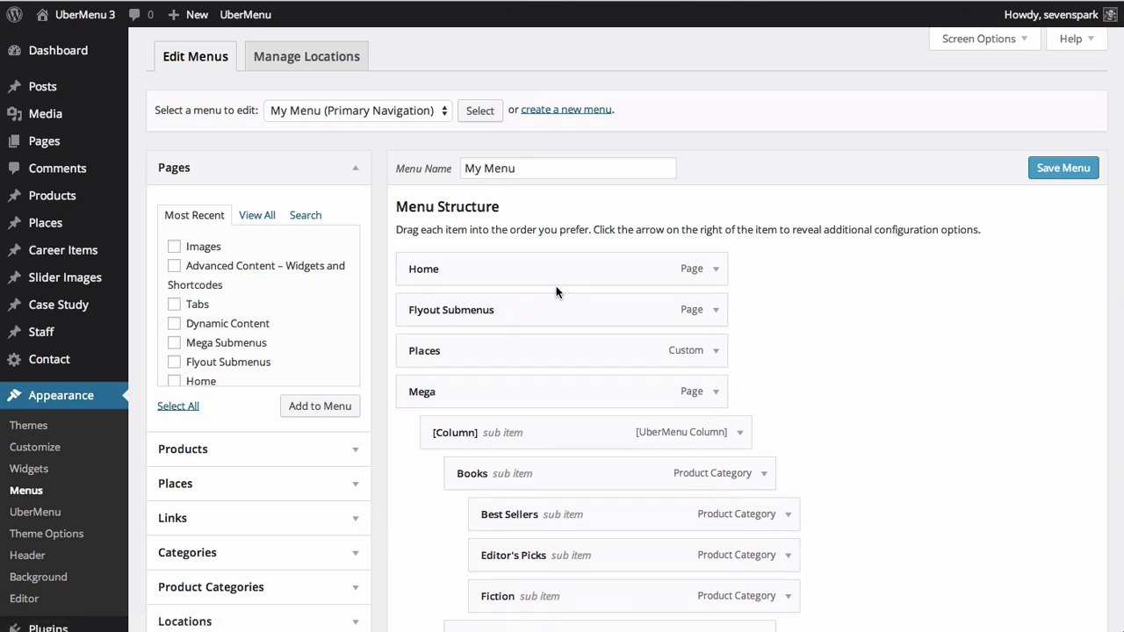
pyautogui.click(572, 111)
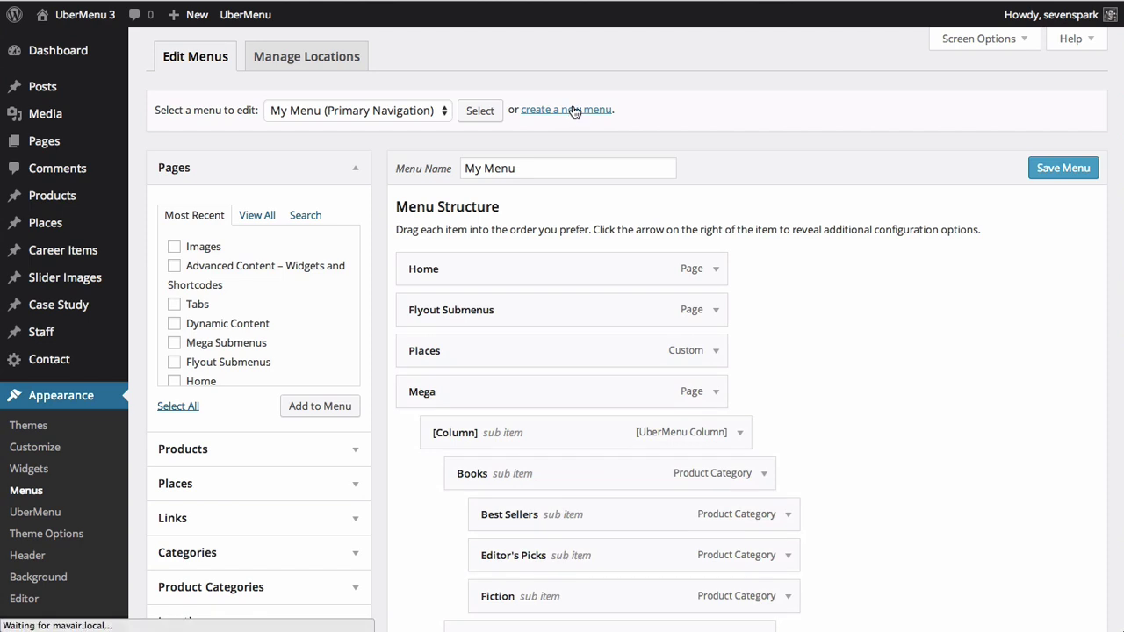
pyautogui.click(563, 170)
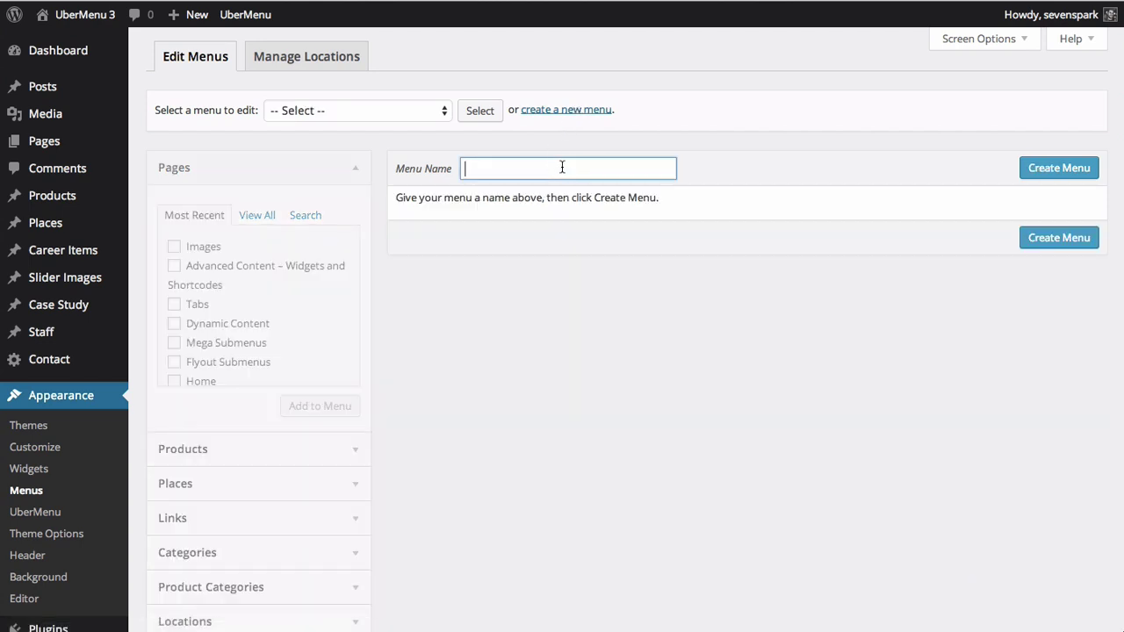
pyautogui.write('My Tutorial Menu')
pyautogui.click(1048, 169)
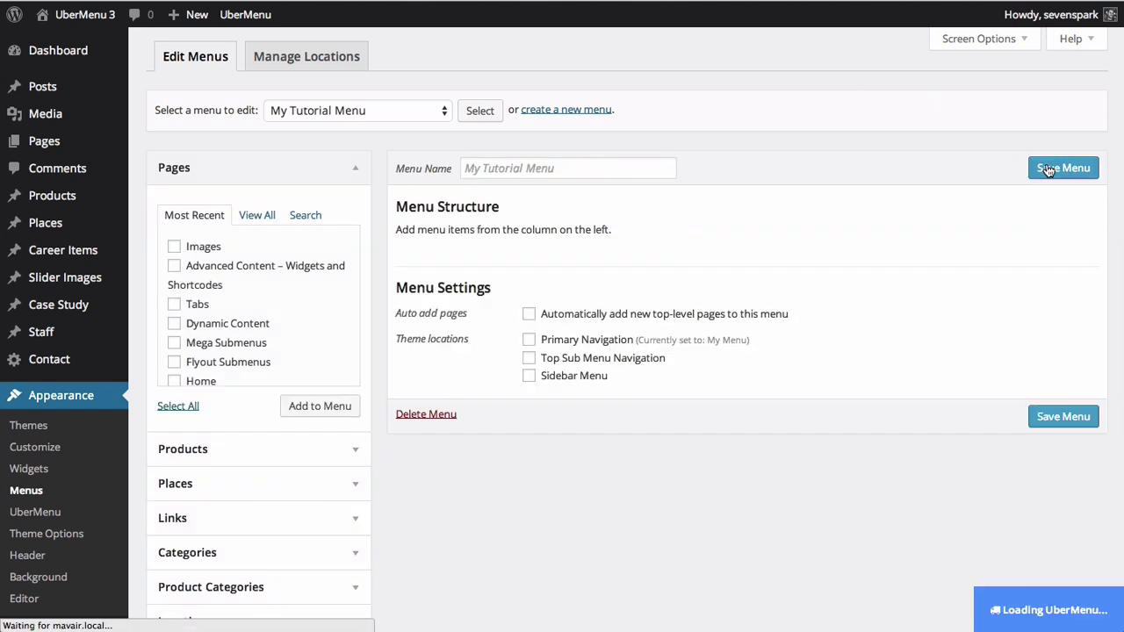
# Step: Add the Home page from the Pages box to My Tutorial Menu
pyautogui.click(273, 168)
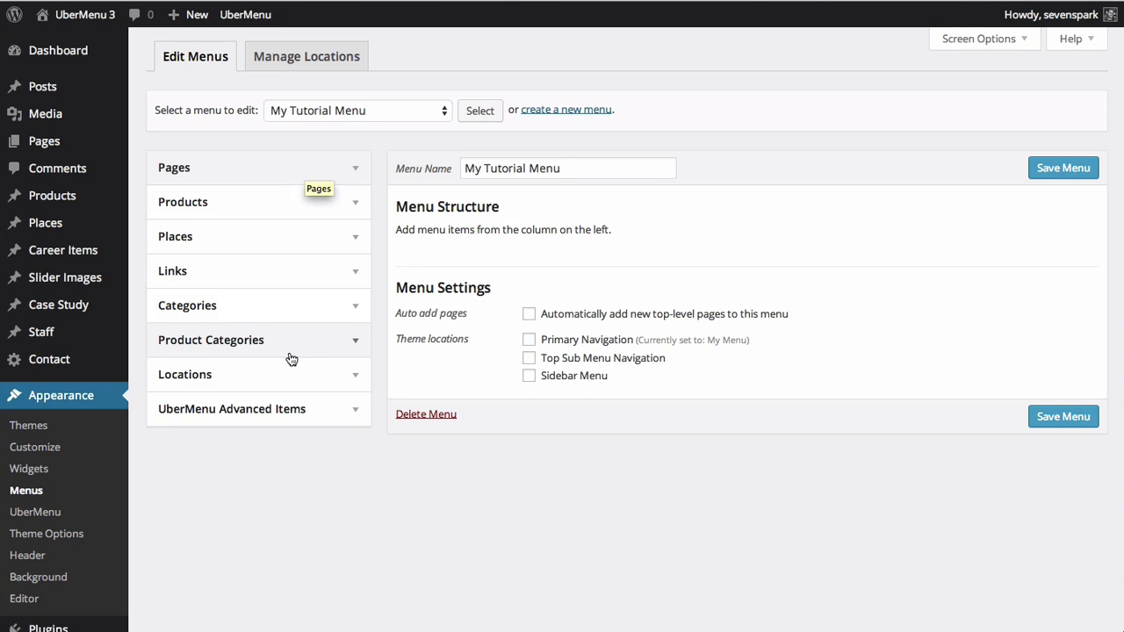
pyautogui.click(322, 418)
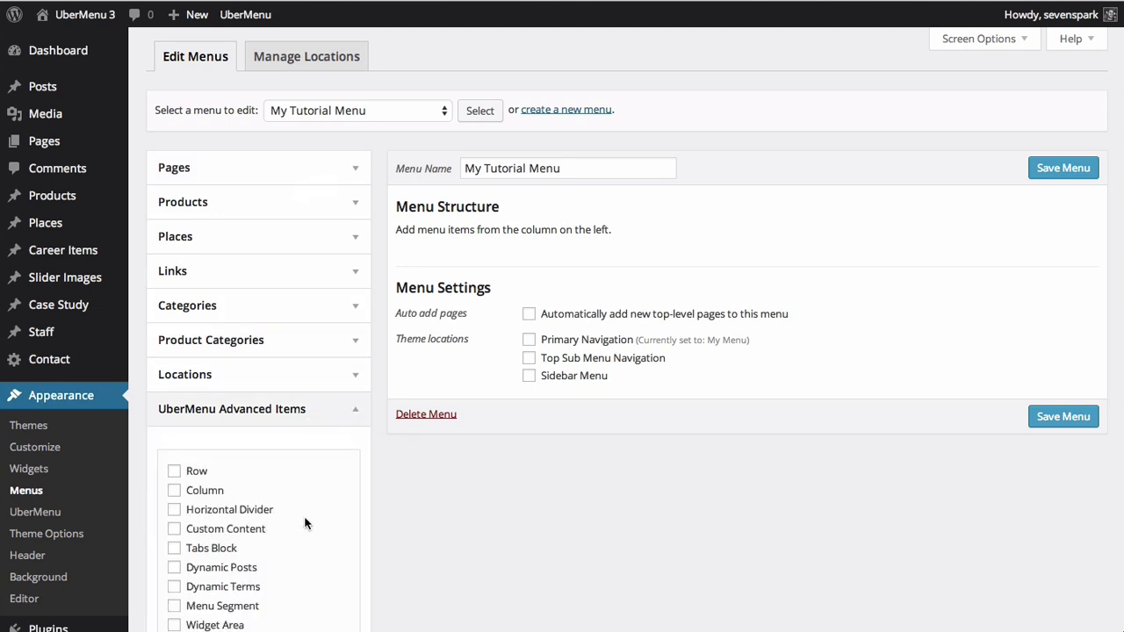
pyautogui.click(326, 418)
pyautogui.click(346, 169)
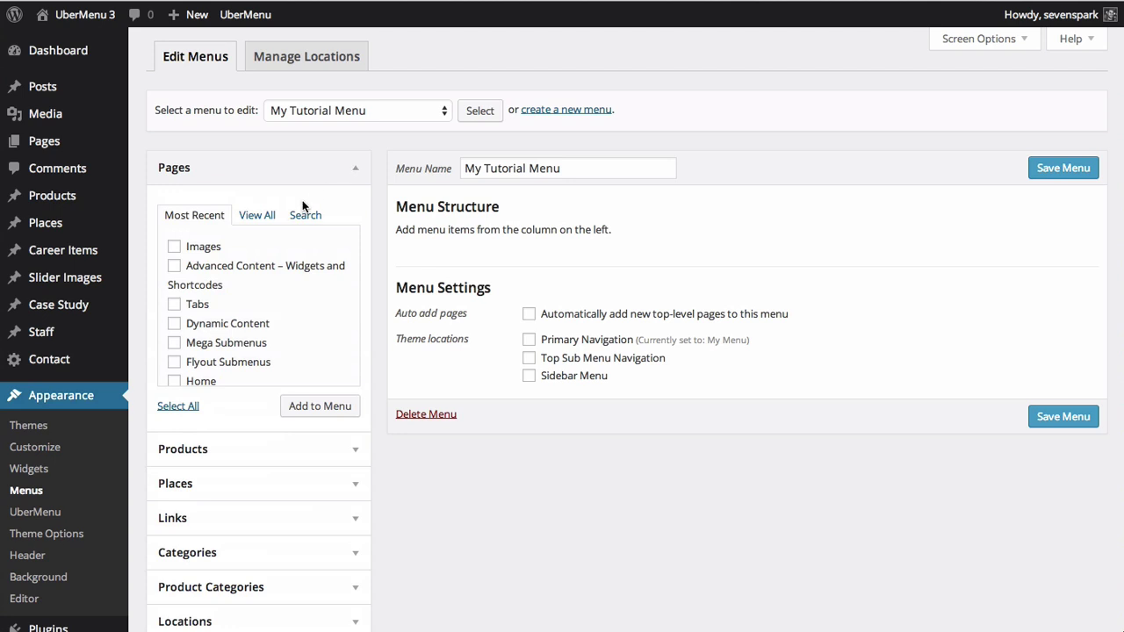
pyautogui.scroll(-2, 190, 321)
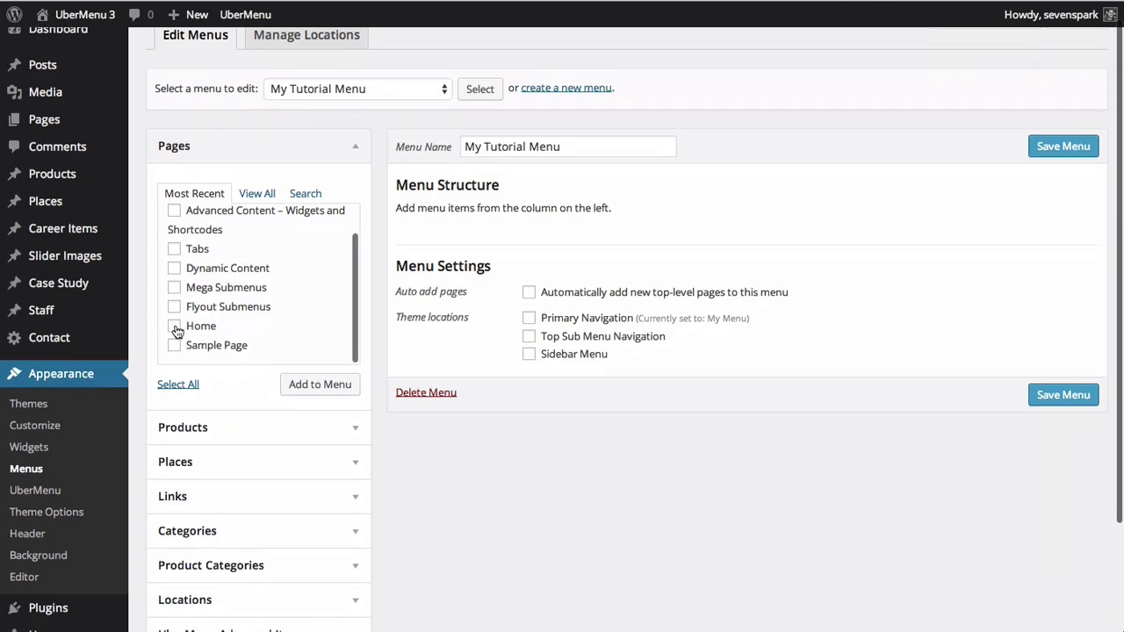
pyautogui.click(175, 326)
pyautogui.click(309, 389)
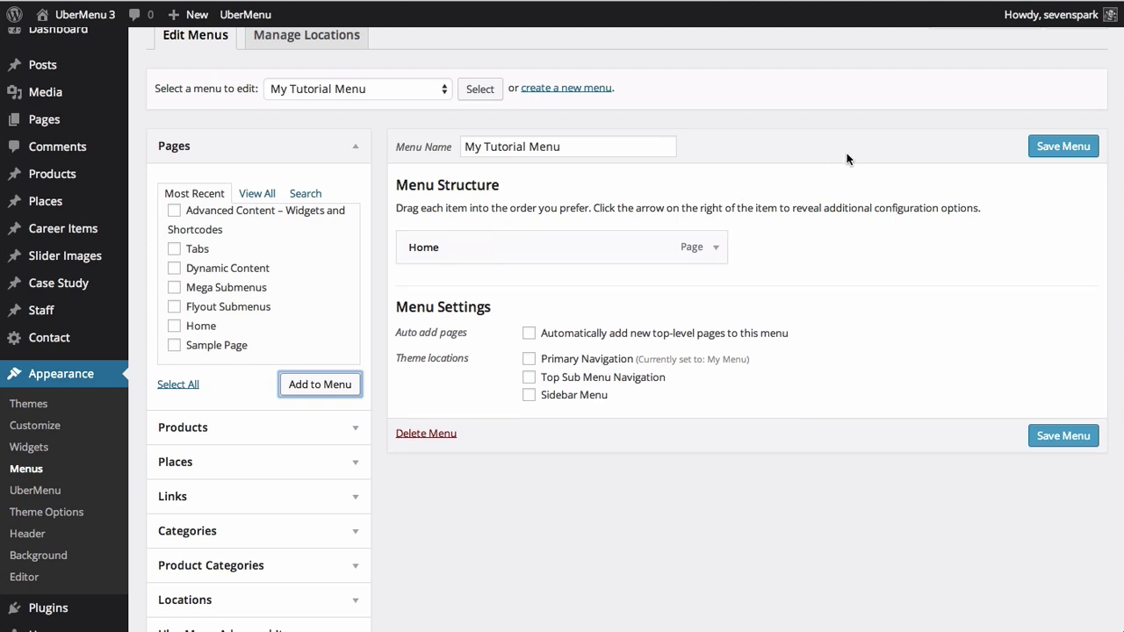
pyautogui.scroll(1, 981, 156)
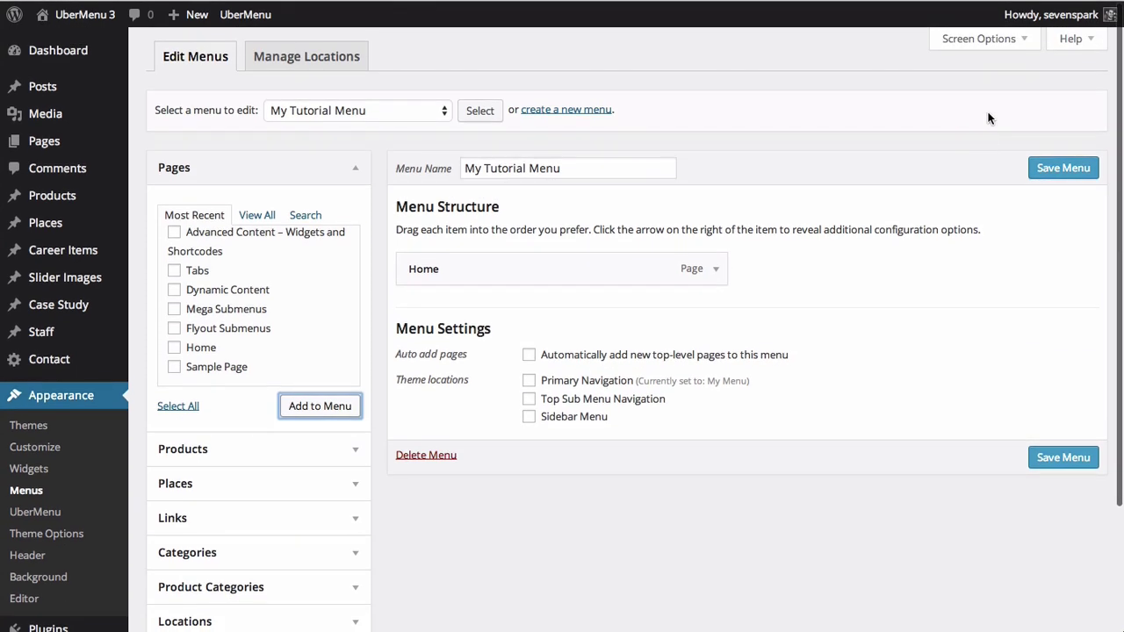
pyautogui.click(1007, 44)
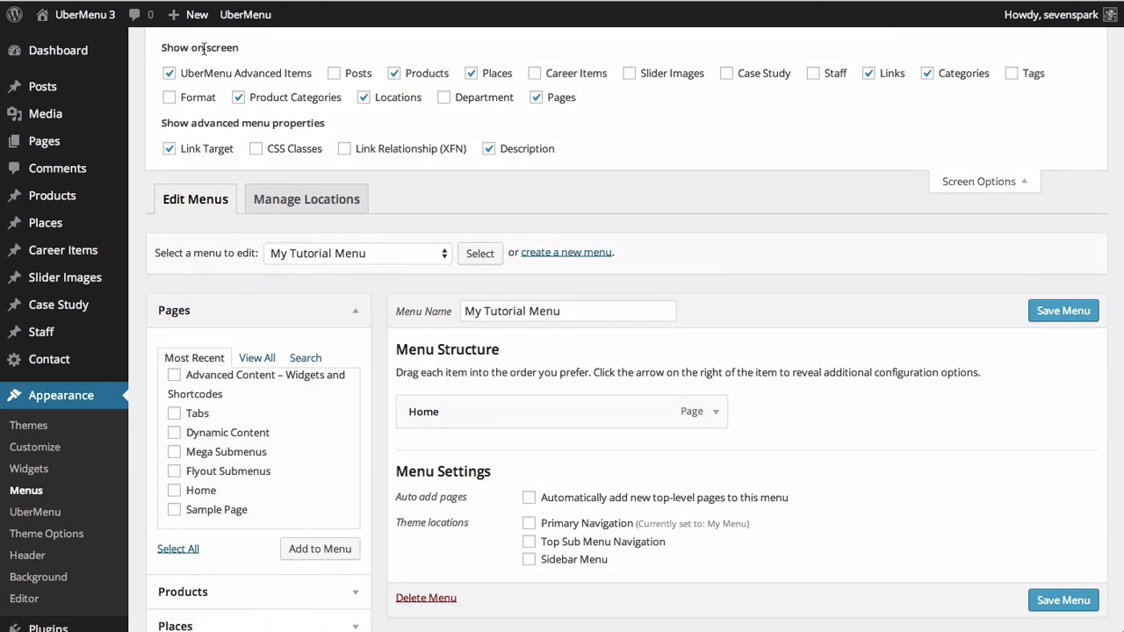
pyautogui.click(336, 75)
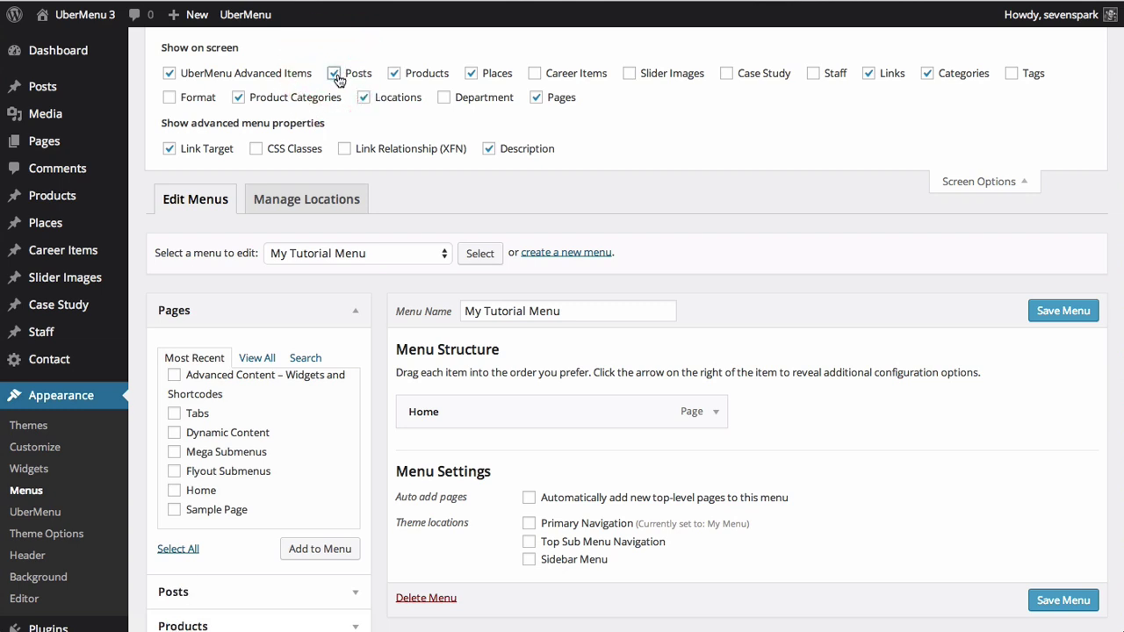
pyautogui.click(354, 311)
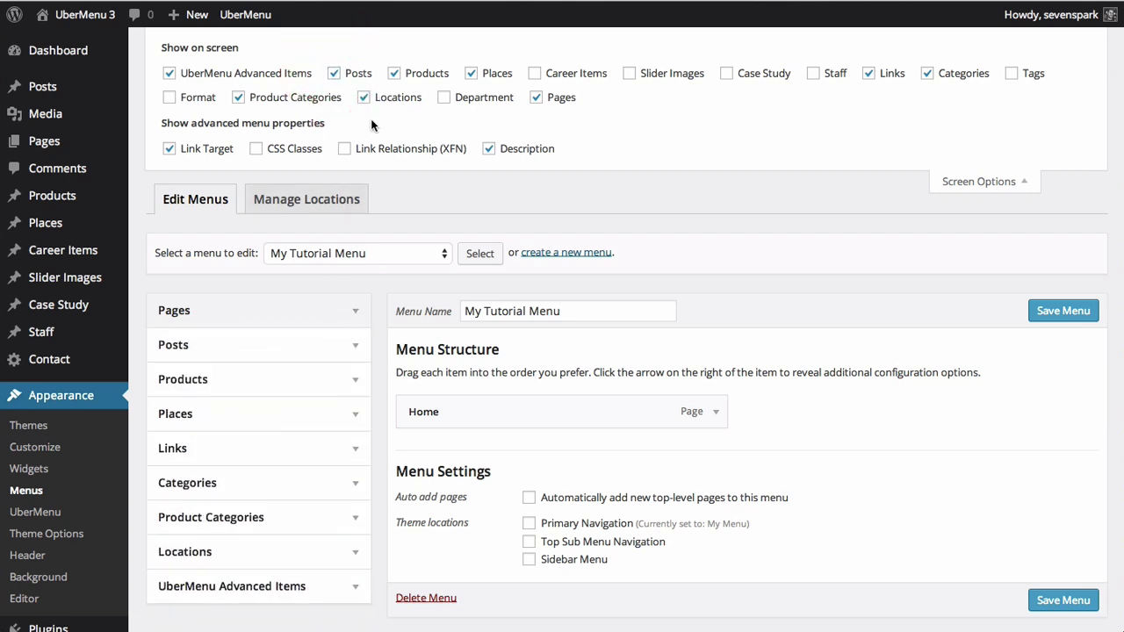
pyautogui.click(336, 75)
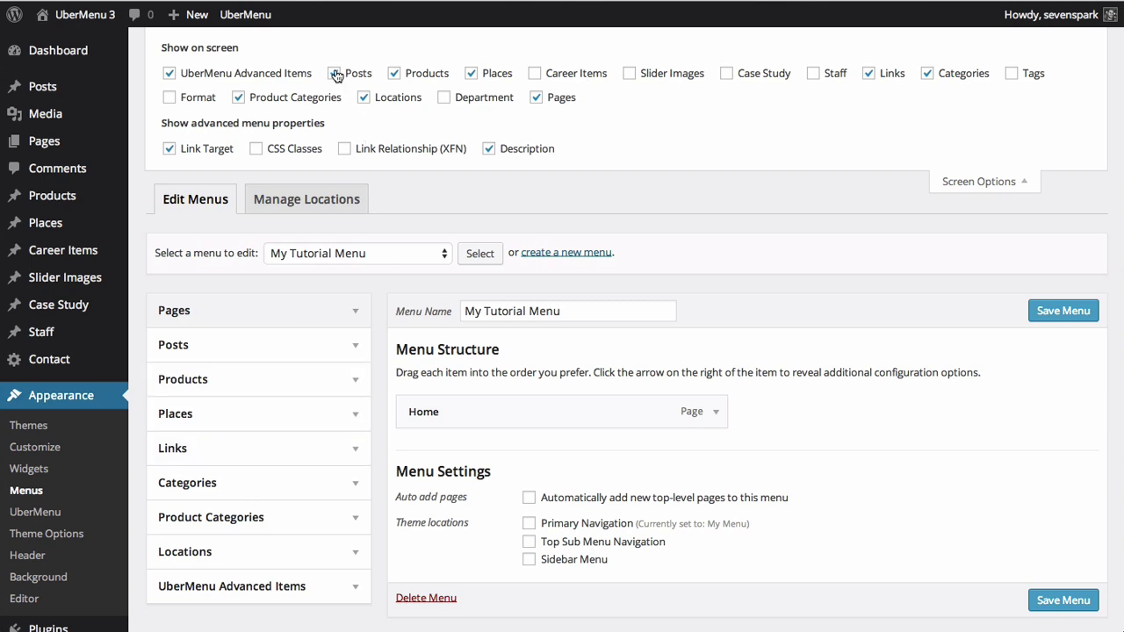
pyautogui.click(444, 98)
pyautogui.click(445, 98)
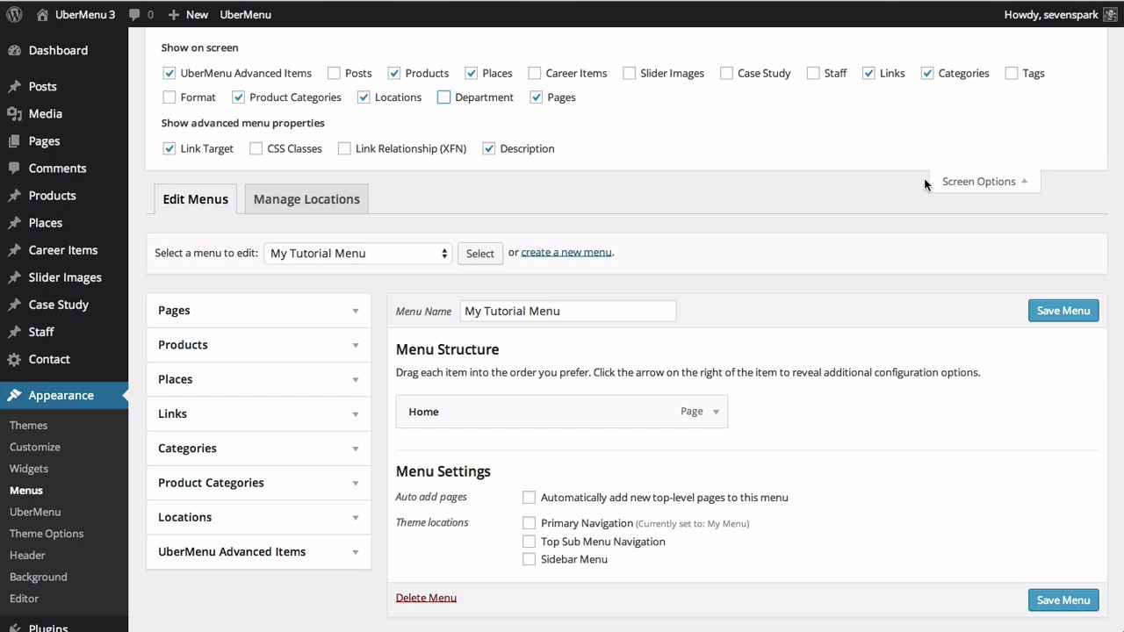
pyautogui.click(964, 180)
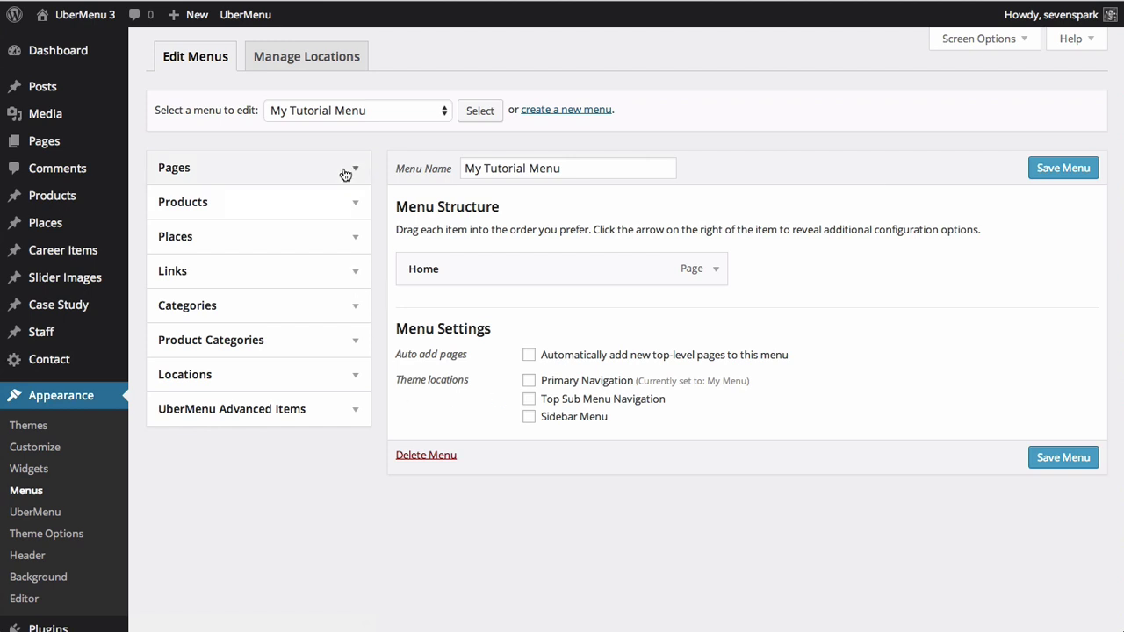
# Step: Add the Flyout Submenus, Mega Submenus, Dynamic Content, Tabs, Advanced Content and Images pages to the menu
pyautogui.click(277, 174)
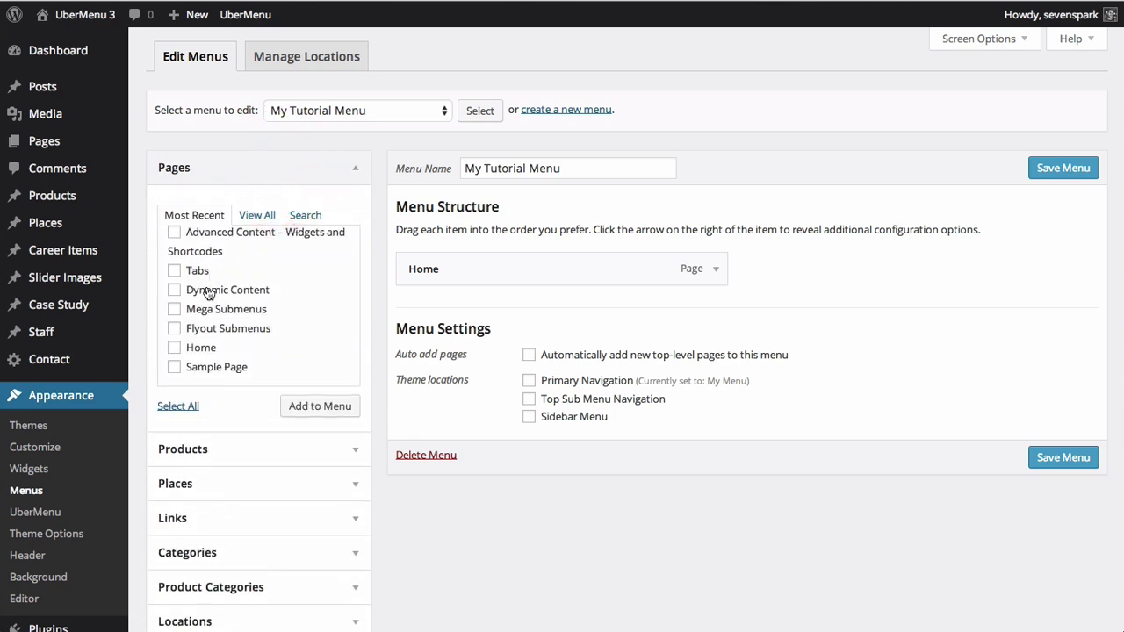
pyautogui.scroll(-1, 180, 294)
pyautogui.click(173, 306)
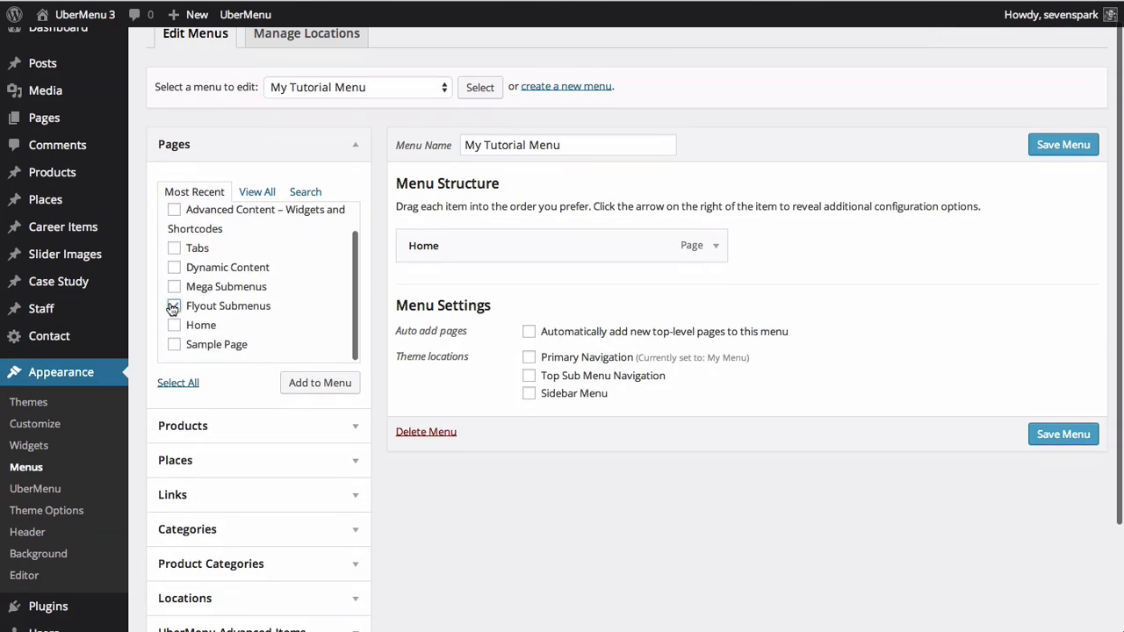
pyautogui.click(174, 287)
pyautogui.click(175, 267)
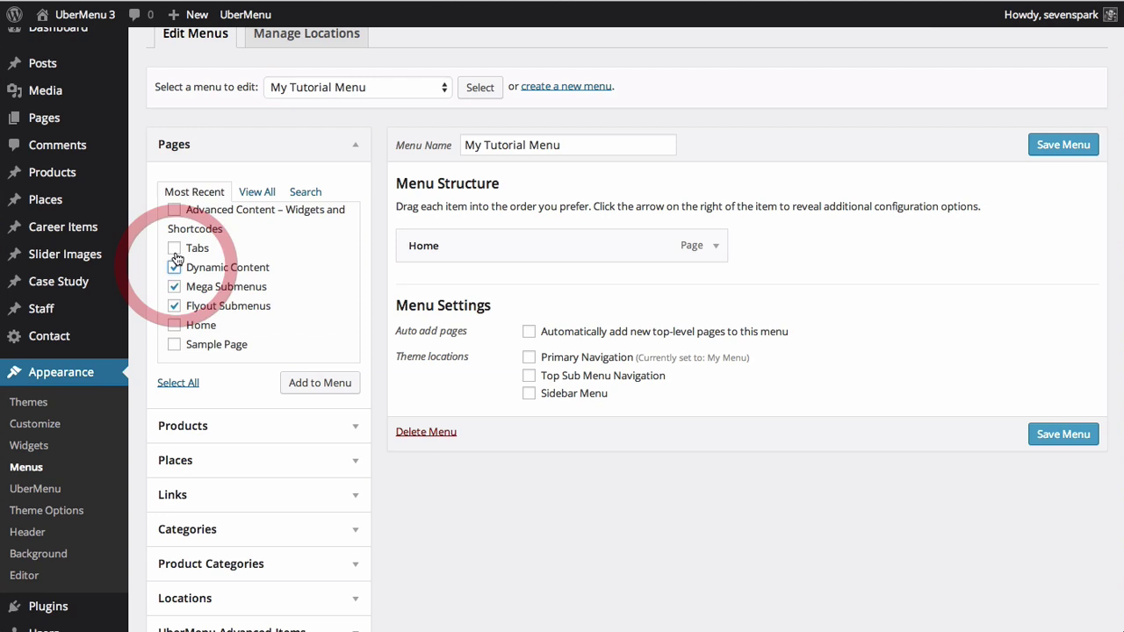
pyautogui.click(174, 248)
pyautogui.click(174, 210)
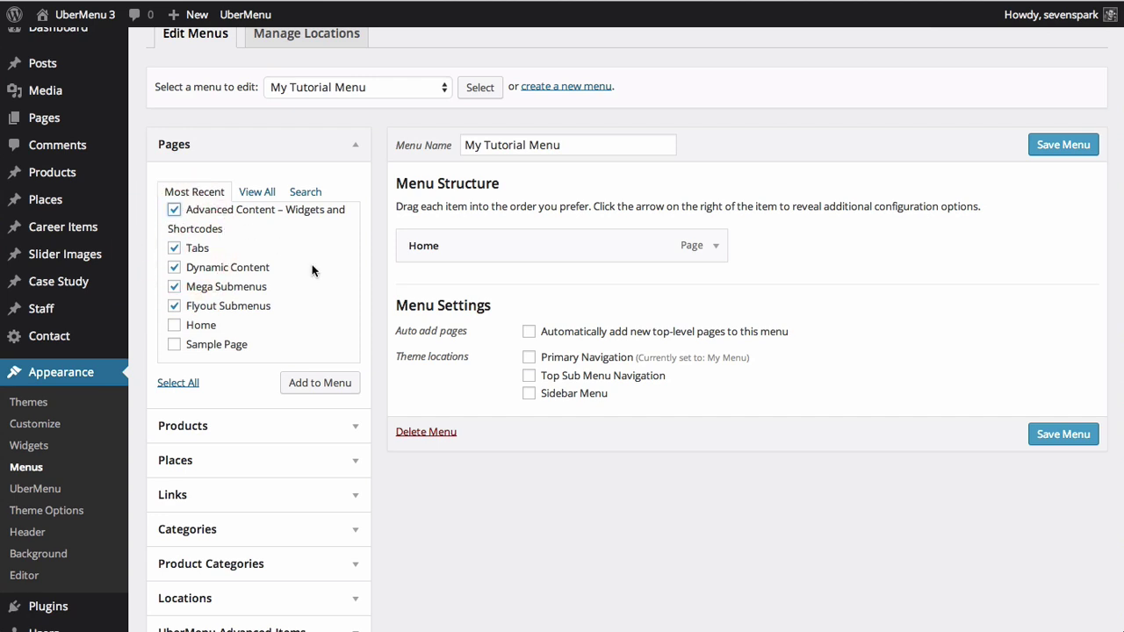
pyautogui.scroll(2, 177, 210)
pyautogui.click(175, 248)
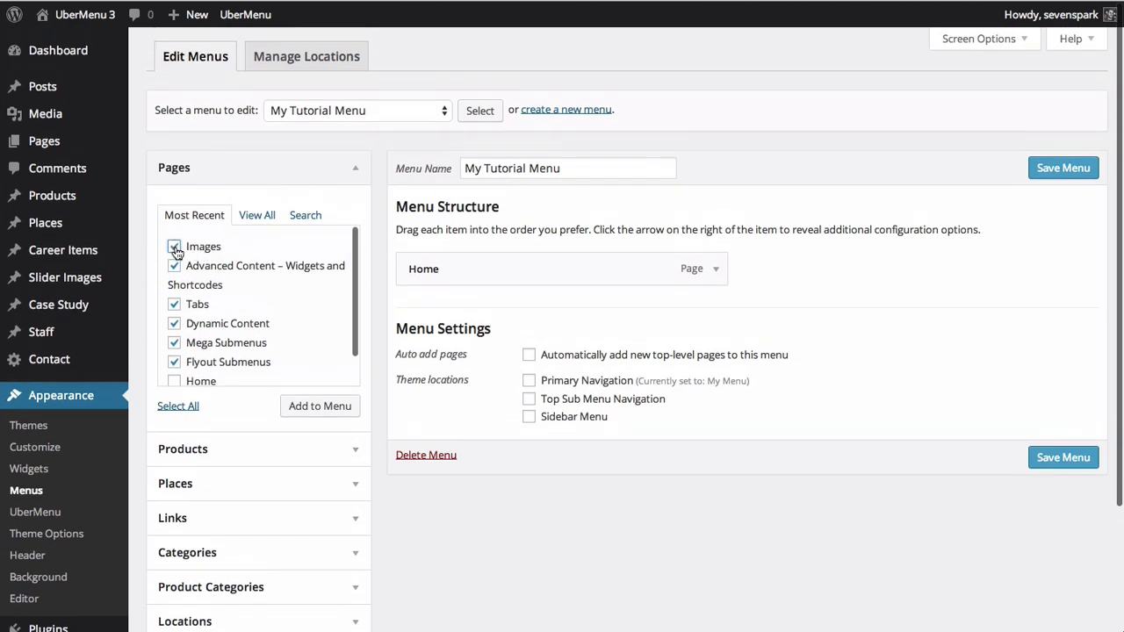
pyautogui.click(323, 412)
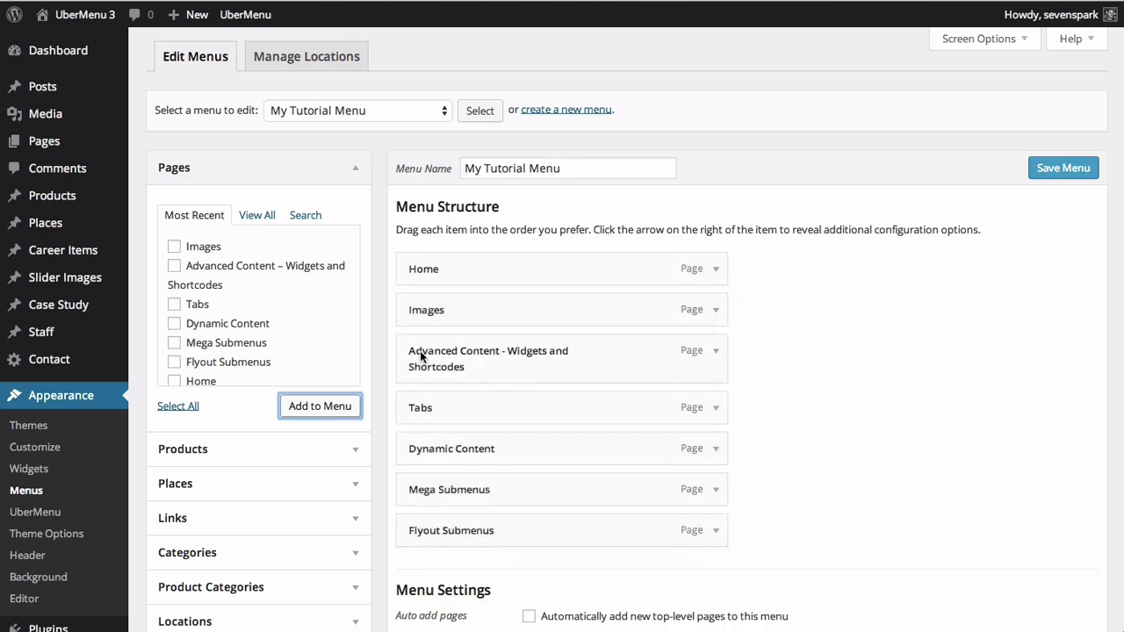
pyautogui.scroll(-1, 571, 325)
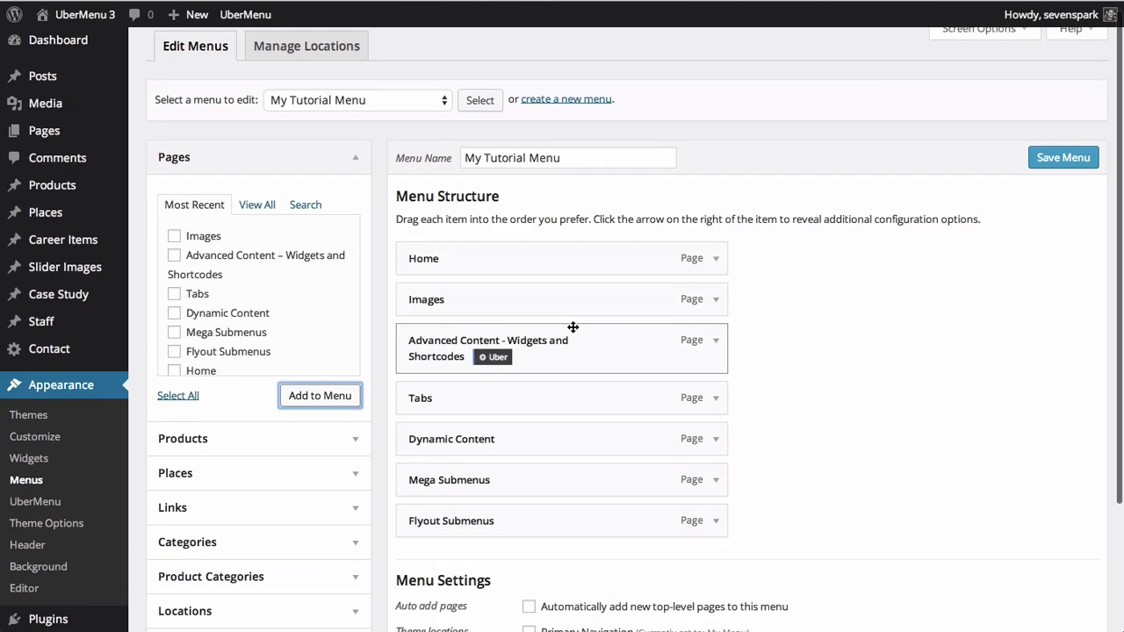
pyautogui.scroll(-4, 573, 326)
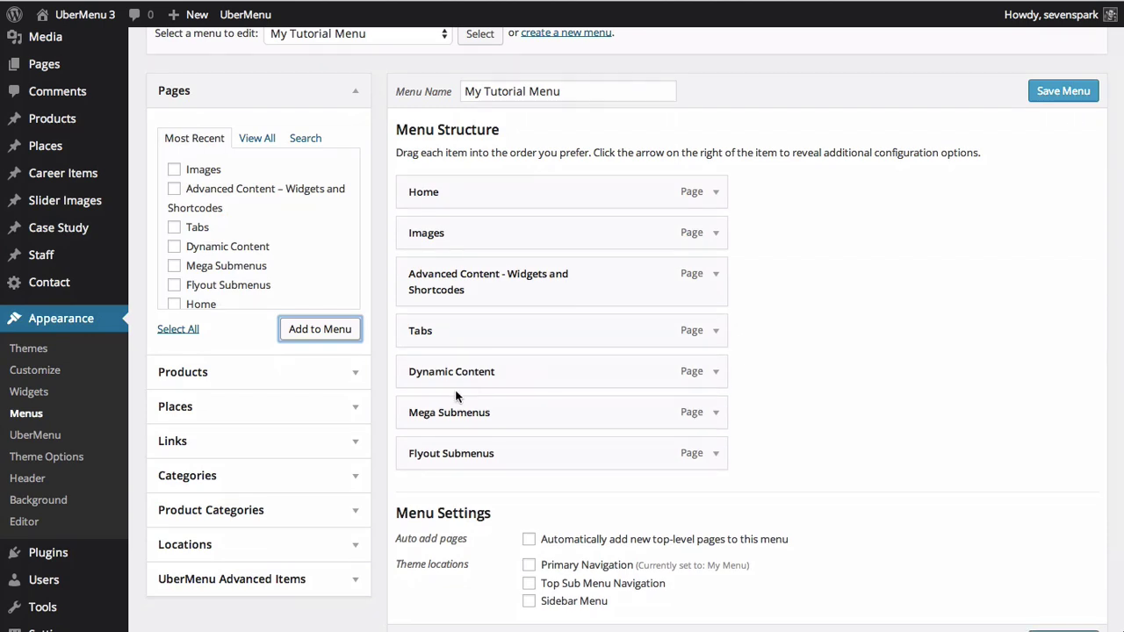
# Step: Drag Flyout Submenus and then Mega Submenus up to sit right after Home
pyautogui.moveTo(423, 453); pyautogui.dragTo(425, 233)
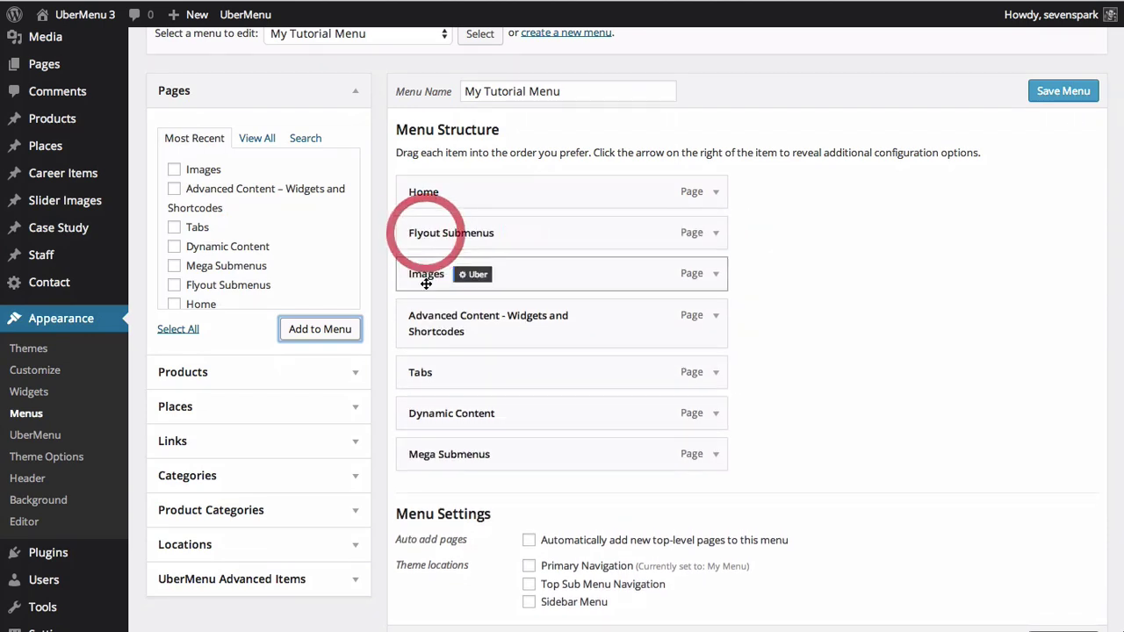
pyautogui.rightClick(425, 455)
pyautogui.click(413, 452)
pyautogui.moveTo(412, 454); pyautogui.dragTo(413, 273)
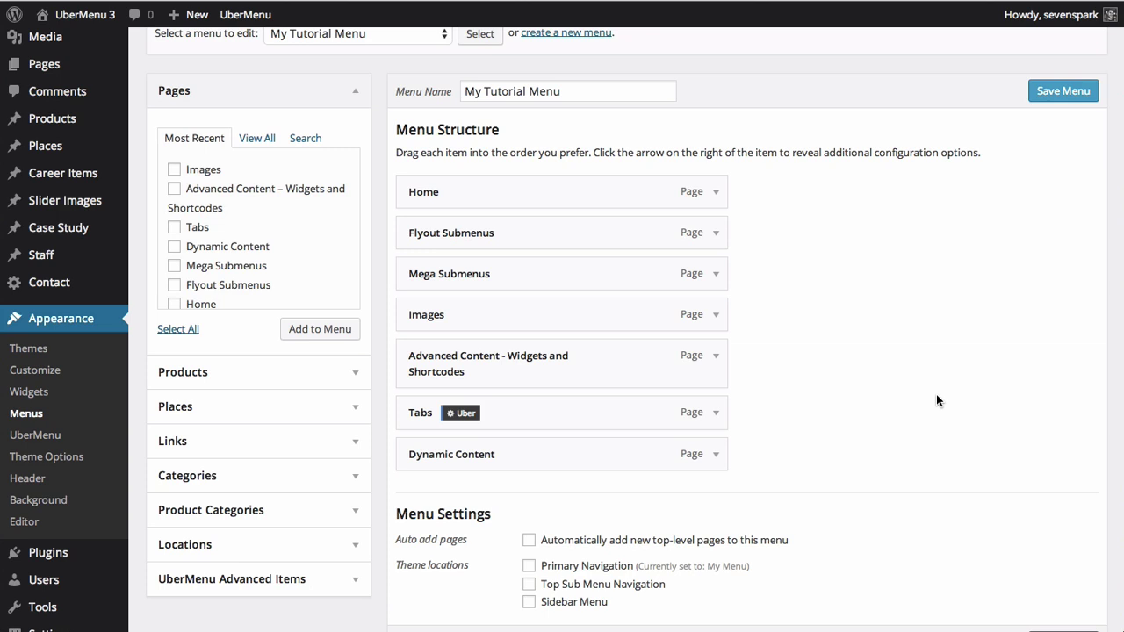
# Step: Shorten the Flyout Submenus and Mega Submenus navigation labels to 'Flyout' and 'Mega'
pyautogui.click(716, 233)
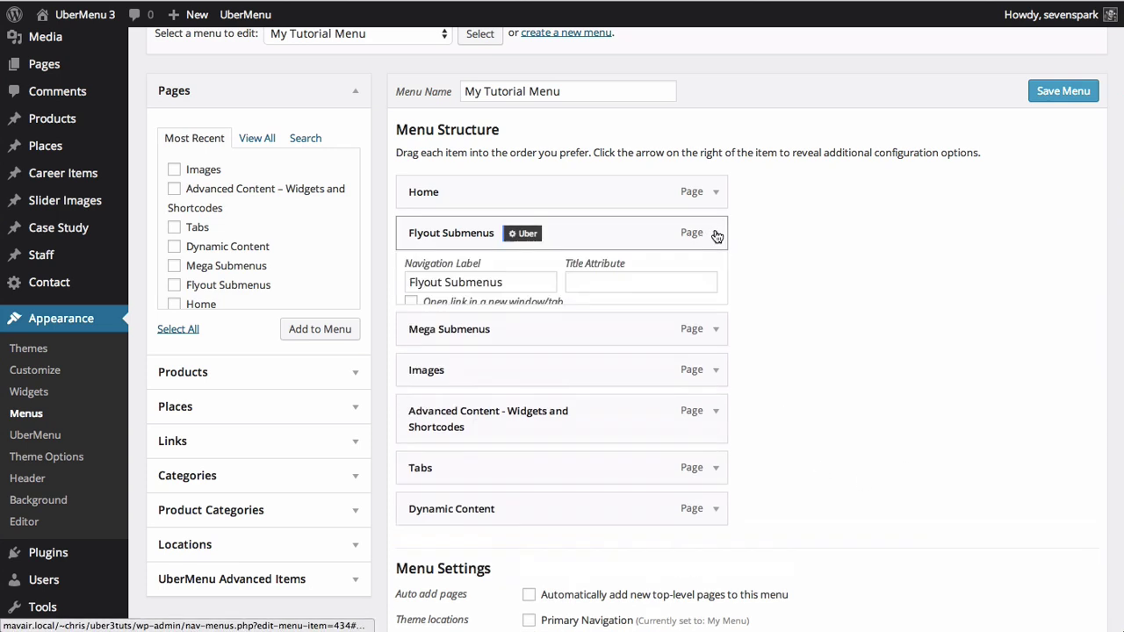
pyautogui.doubleClick(474, 288)
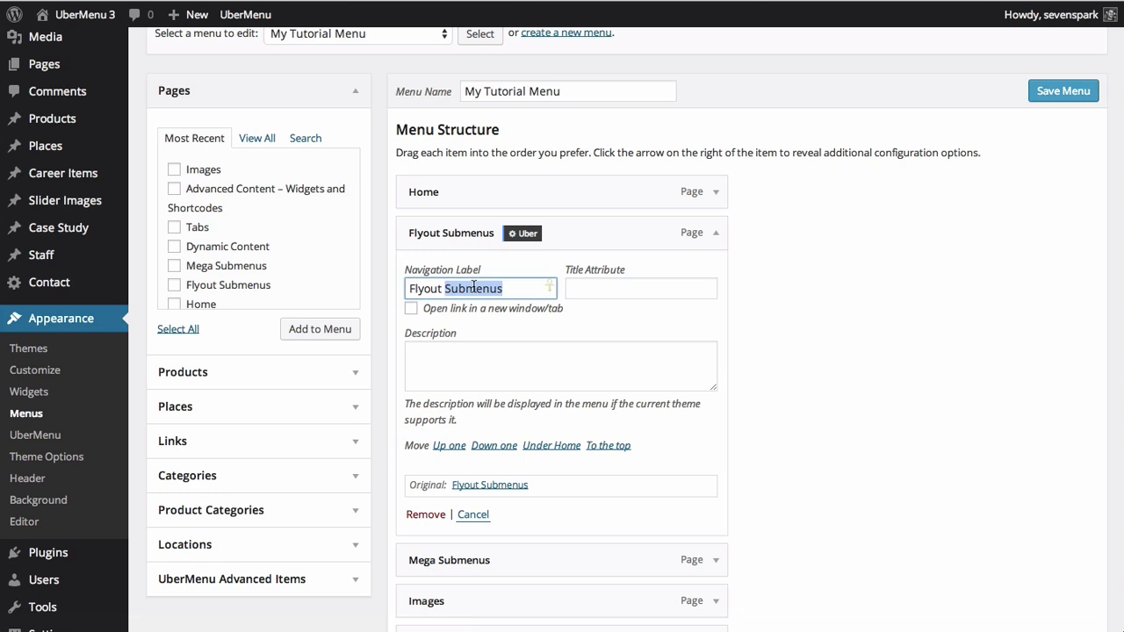
pyautogui.press('BackSpace')
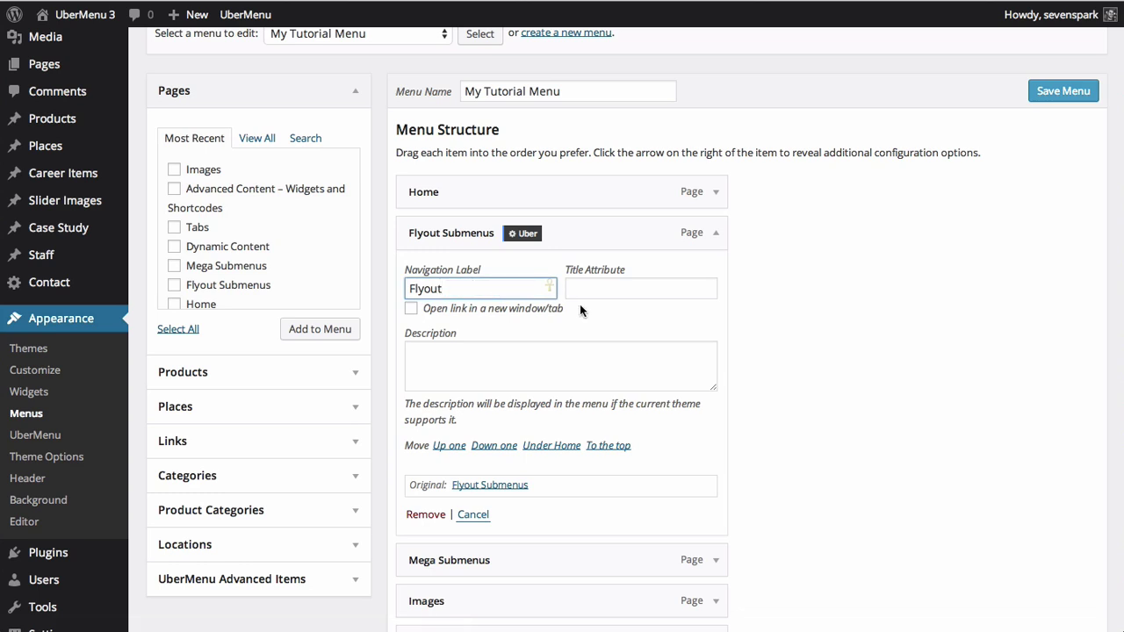
pyautogui.click(716, 233)
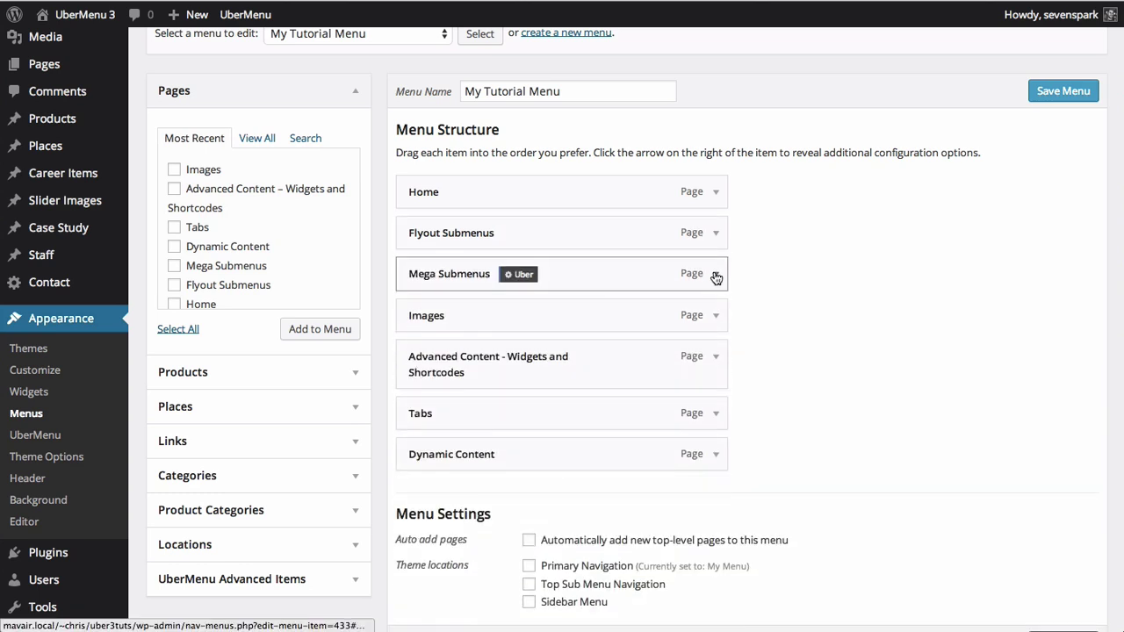
pyautogui.click(715, 274)
pyautogui.doubleClick(470, 331)
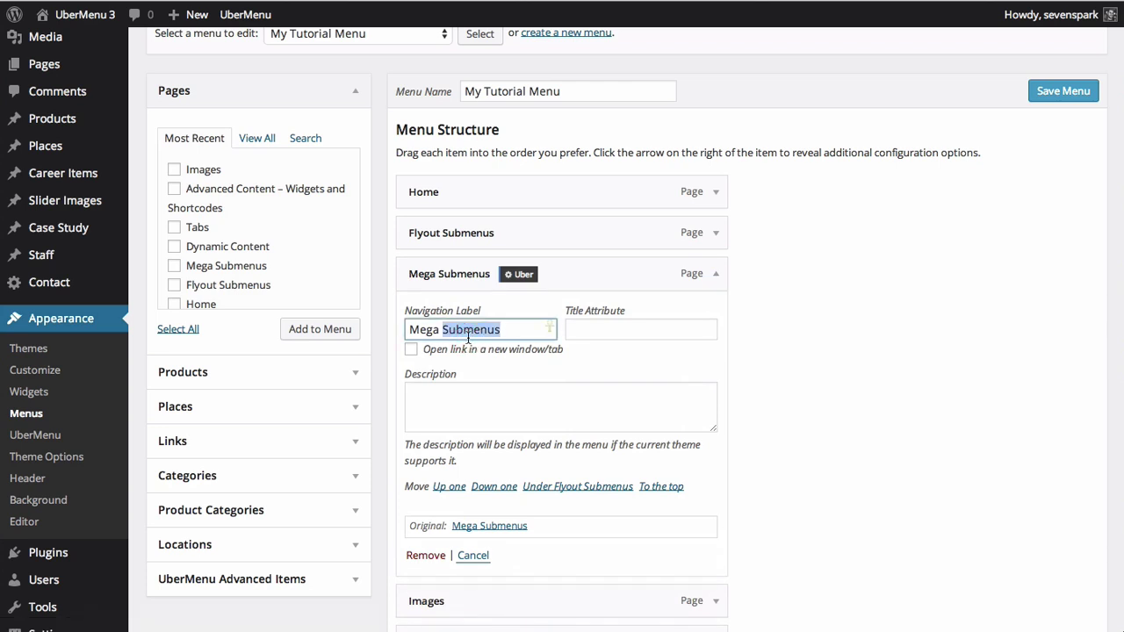
pyautogui.press('BackSpace')
pyautogui.click(715, 274)
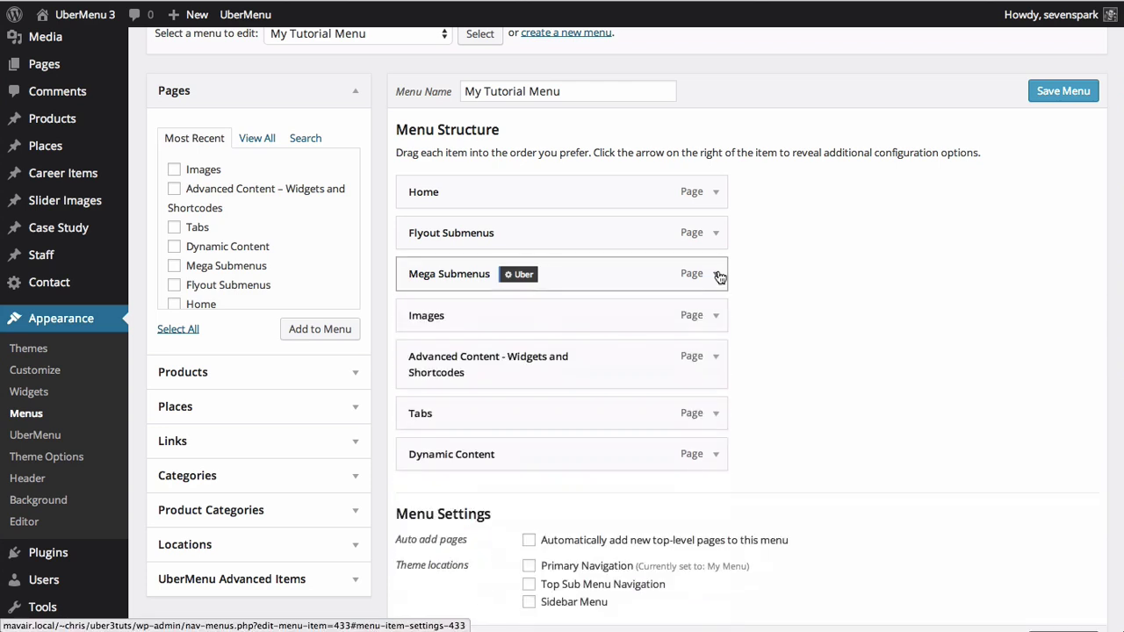
# Step: Shorten the Advanced Content and Dynamic Content labels to 'Advanced' and 'Dynamic', leaving Images unchanged
pyautogui.click(716, 316)
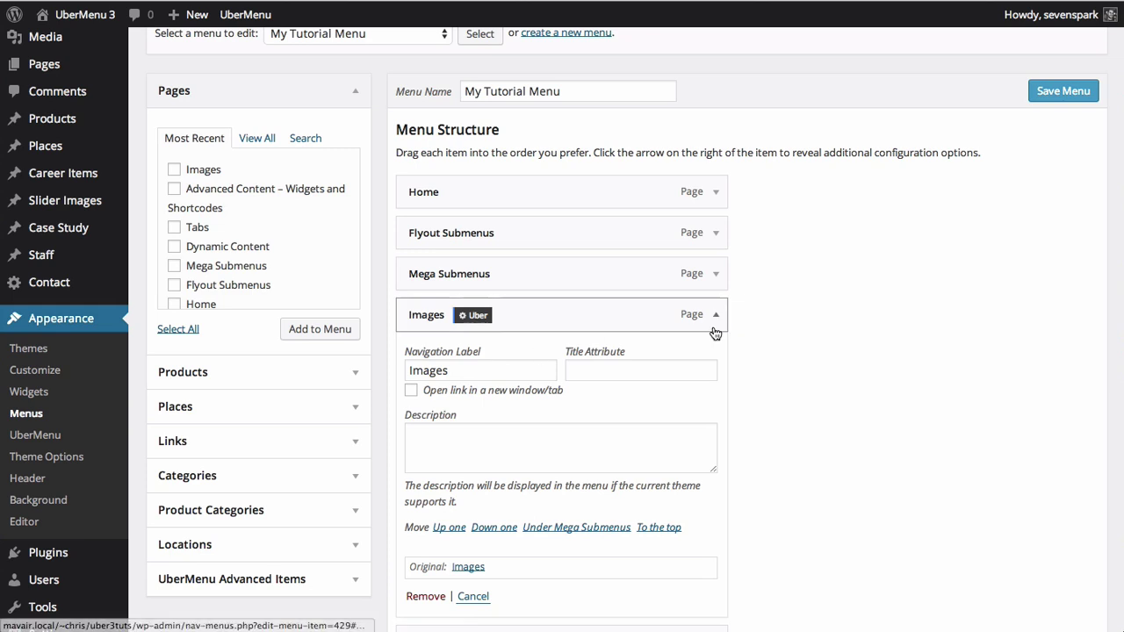
pyautogui.click(715, 317)
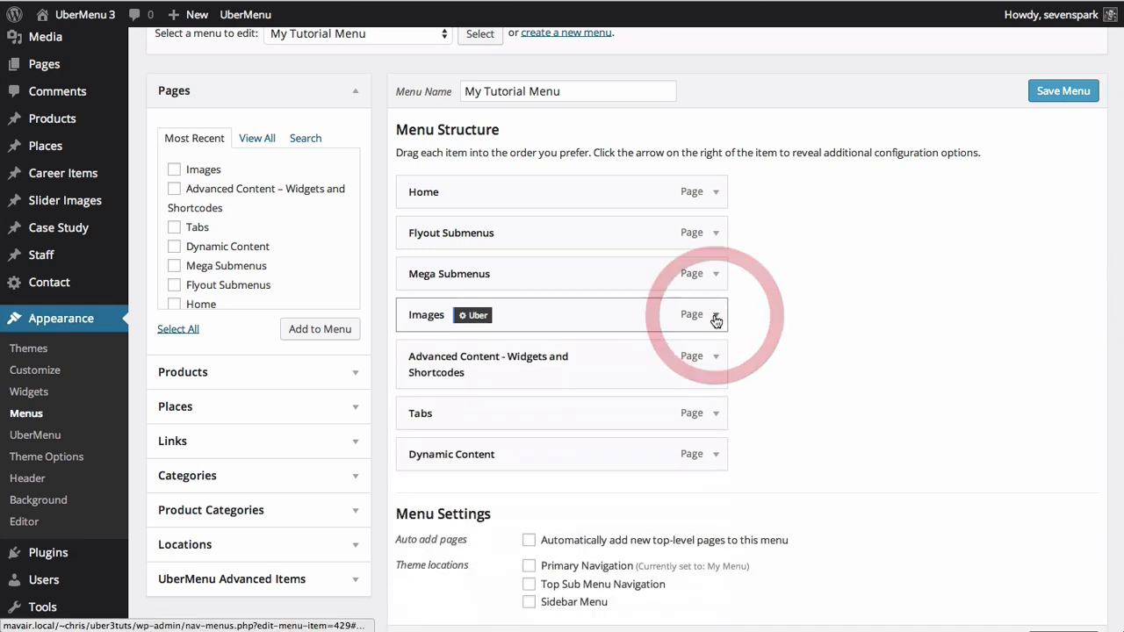
pyautogui.click(716, 359)
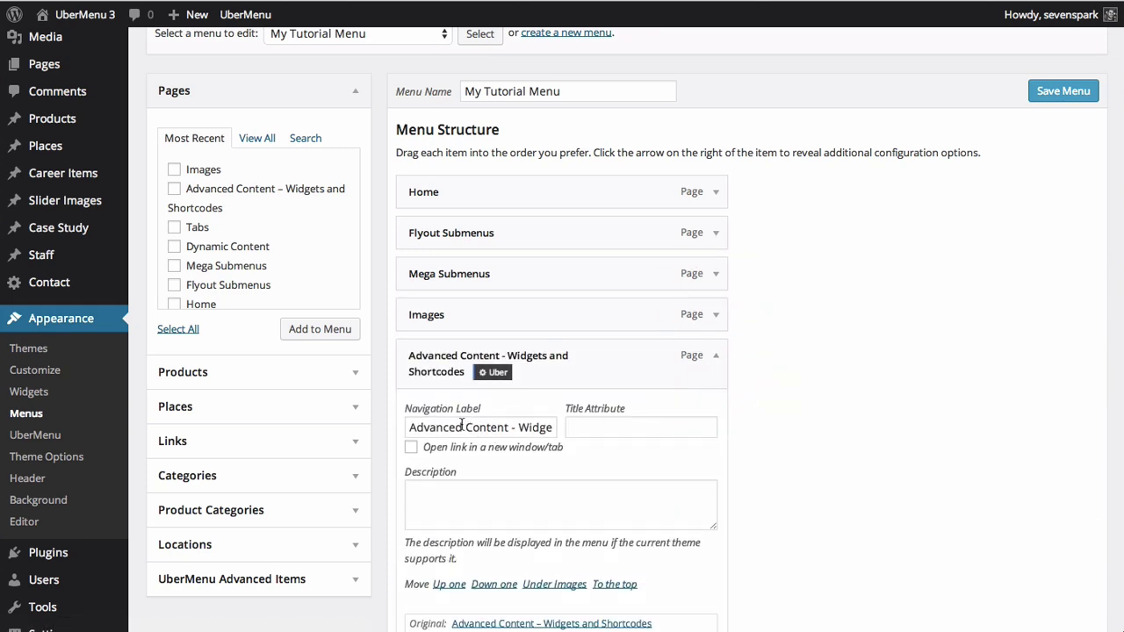
pyautogui.moveTo(461, 425); pyautogui.dragTo(689, 304)
pyautogui.press('BackSpace')
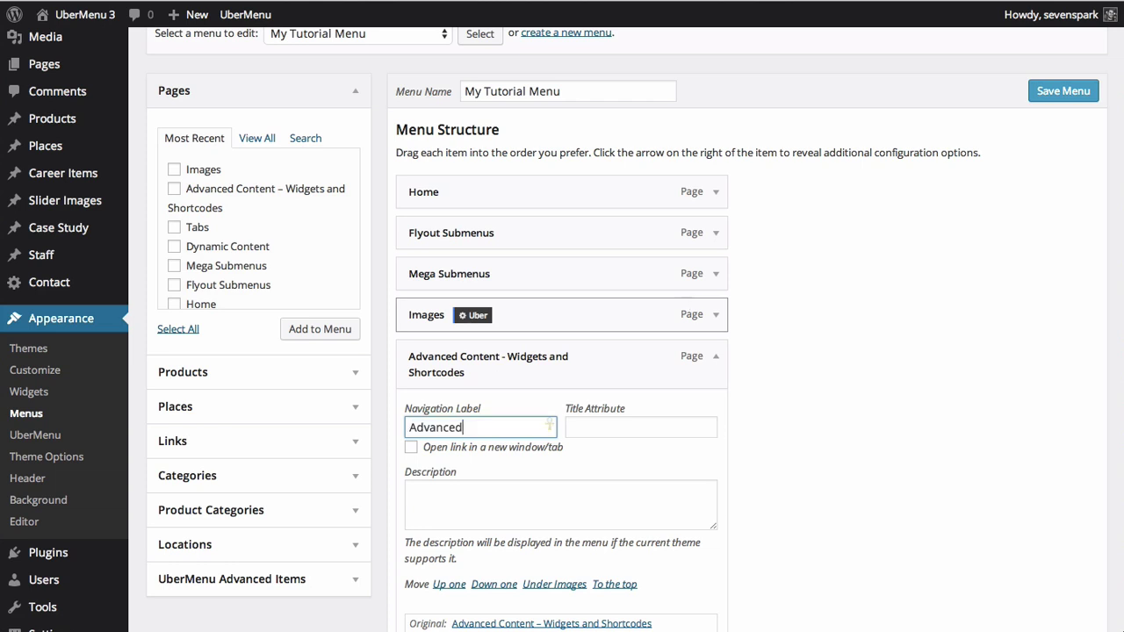
pyautogui.click(715, 356)
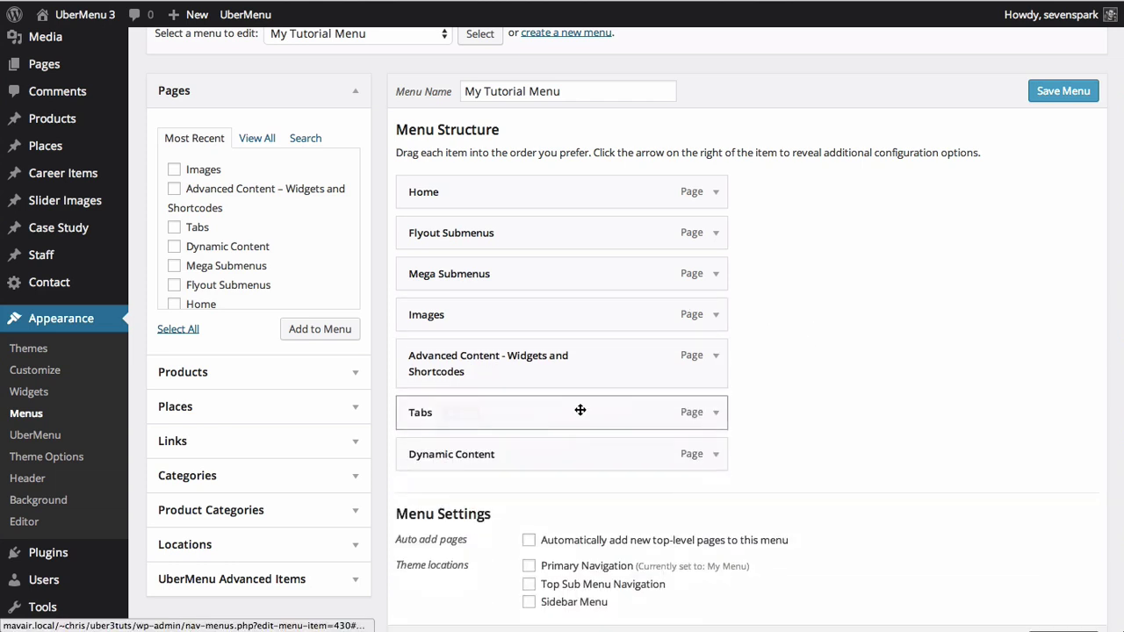
pyautogui.click(713, 453)
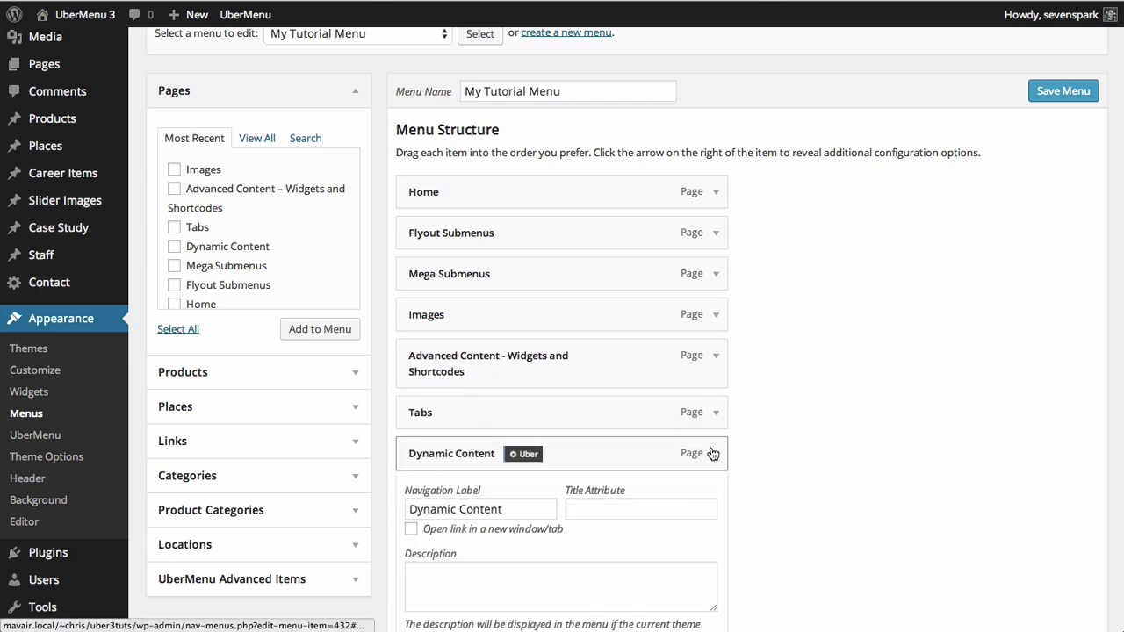
pyautogui.doubleClick(474, 509)
pyautogui.press('BackSpace')
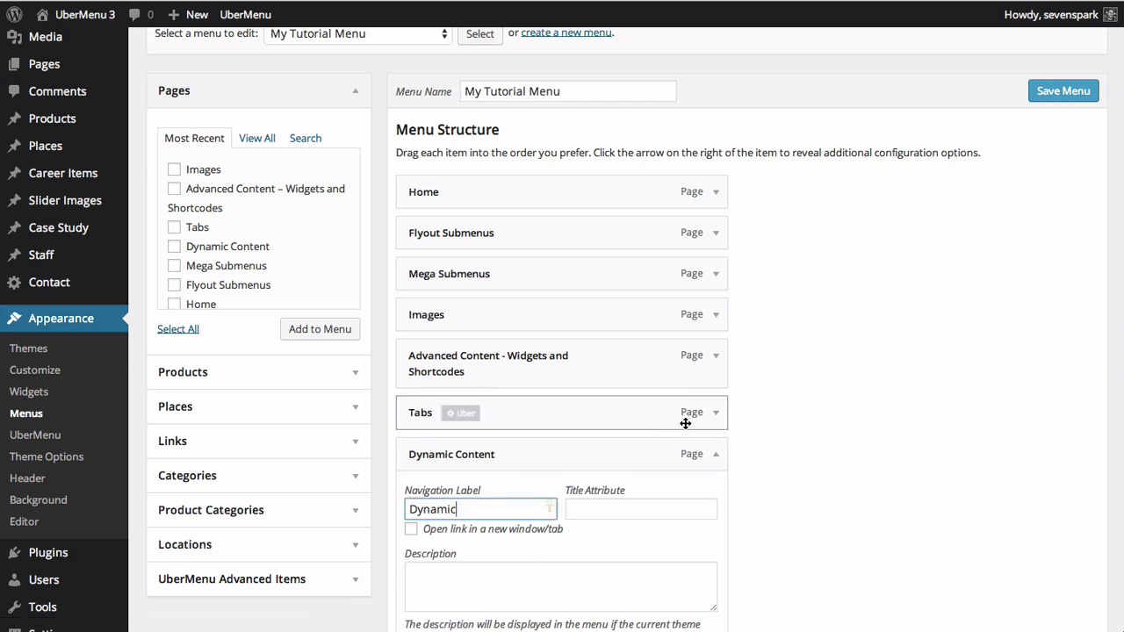
pyautogui.click(716, 454)
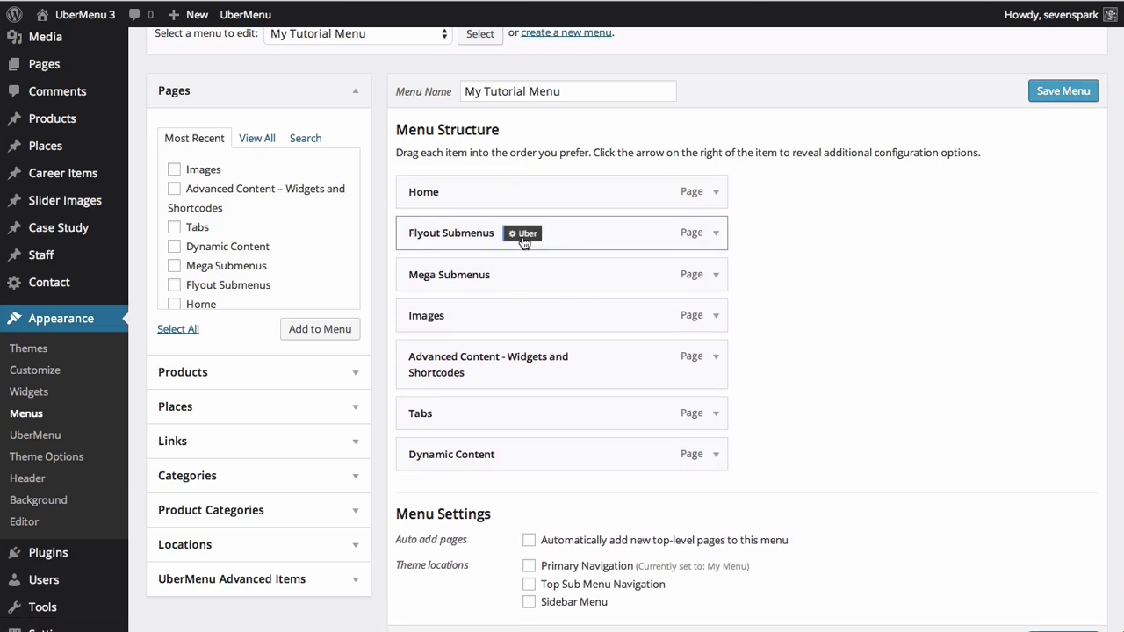
pyautogui.click(524, 233)
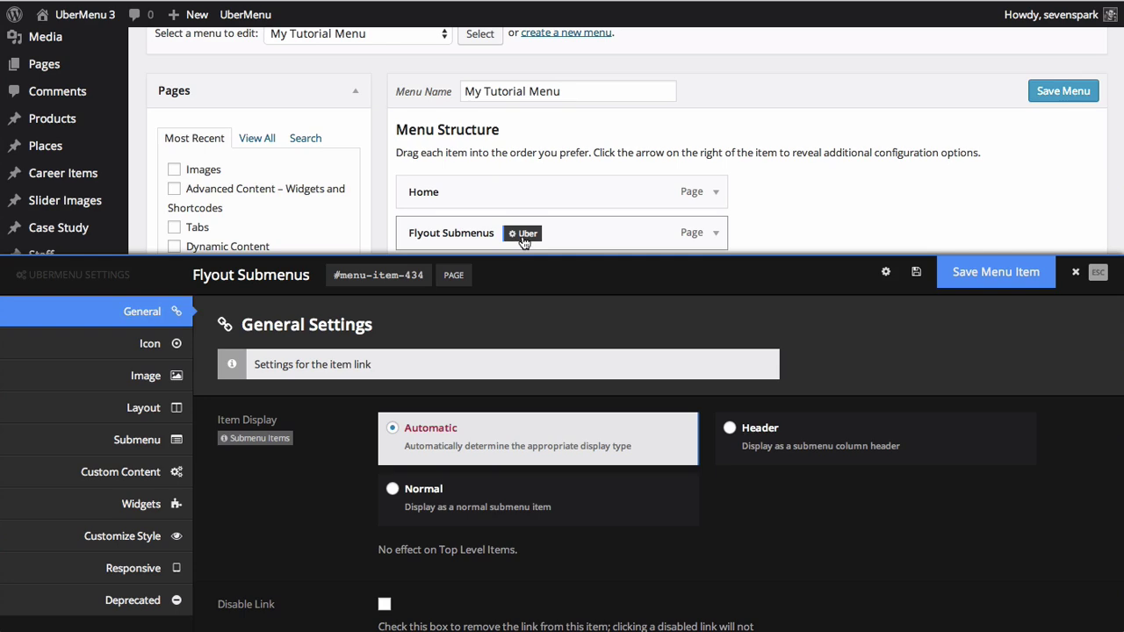
pyautogui.click(1074, 271)
pyautogui.scroll(-2, 945, 314)
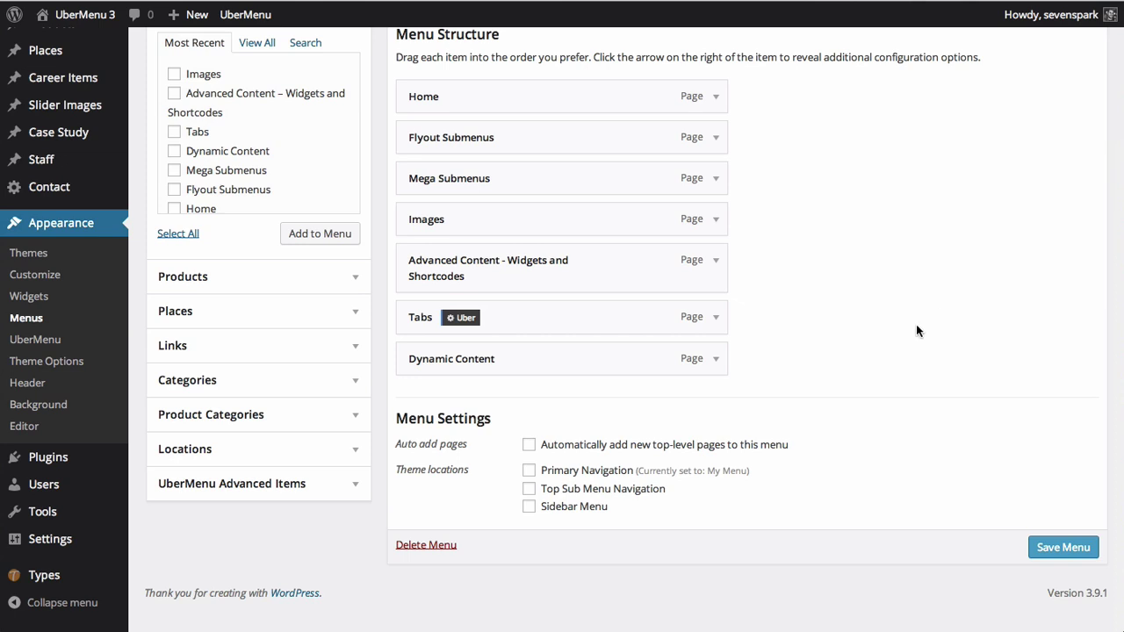
# Step: Assign My Tutorial Menu to Primary Navigation, save it, and view the live site
pyautogui.click(532, 471)
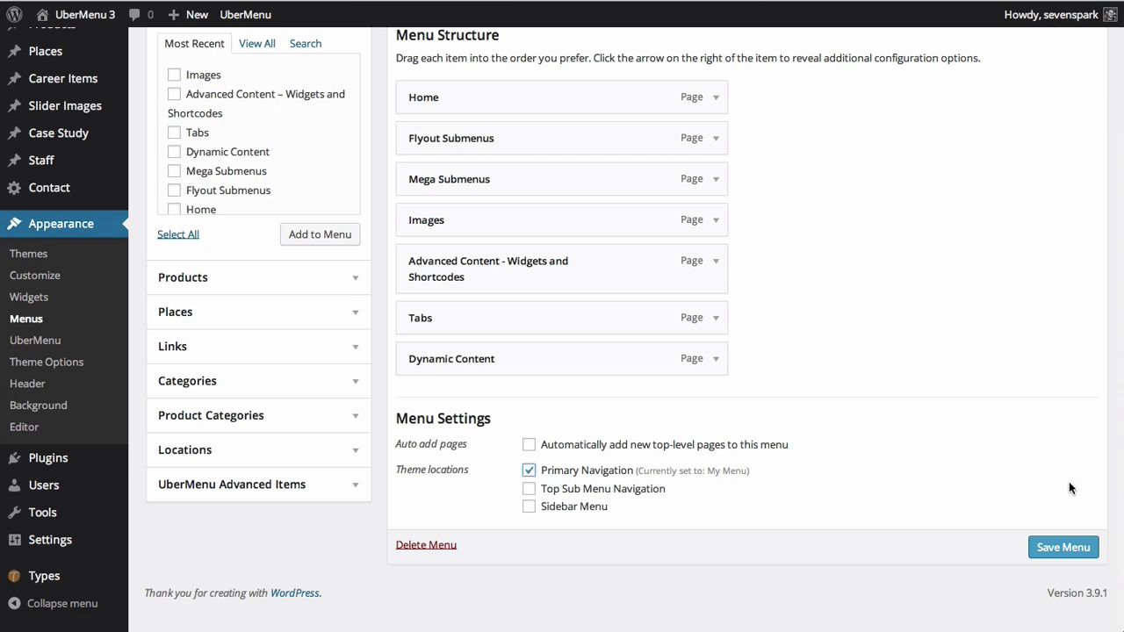
pyautogui.click(1065, 545)
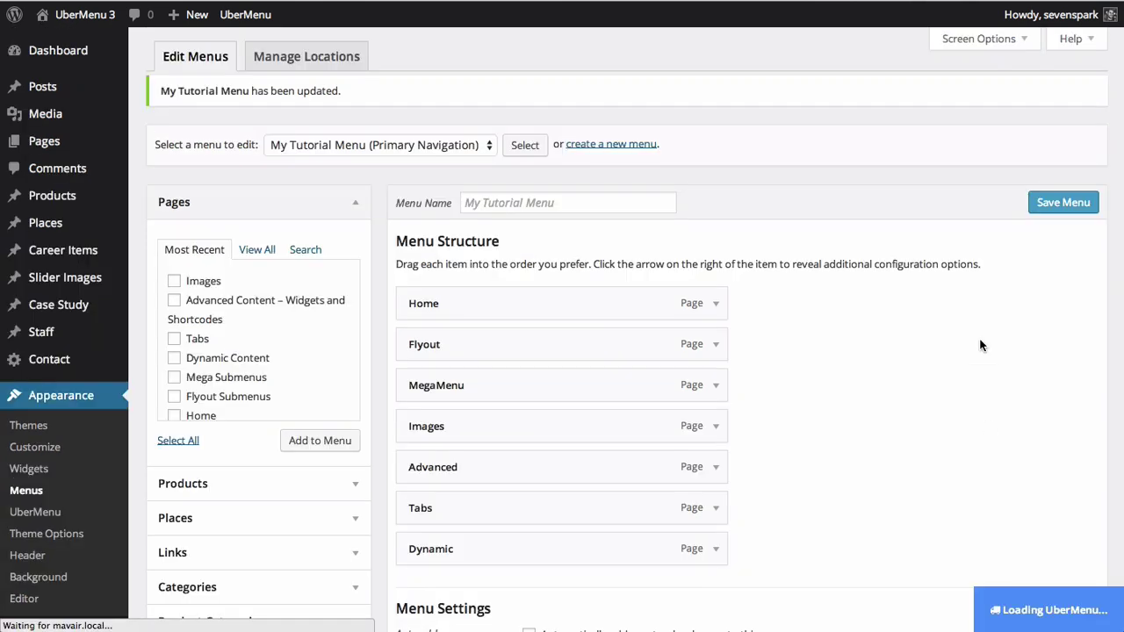
pyautogui.click(82, 18)
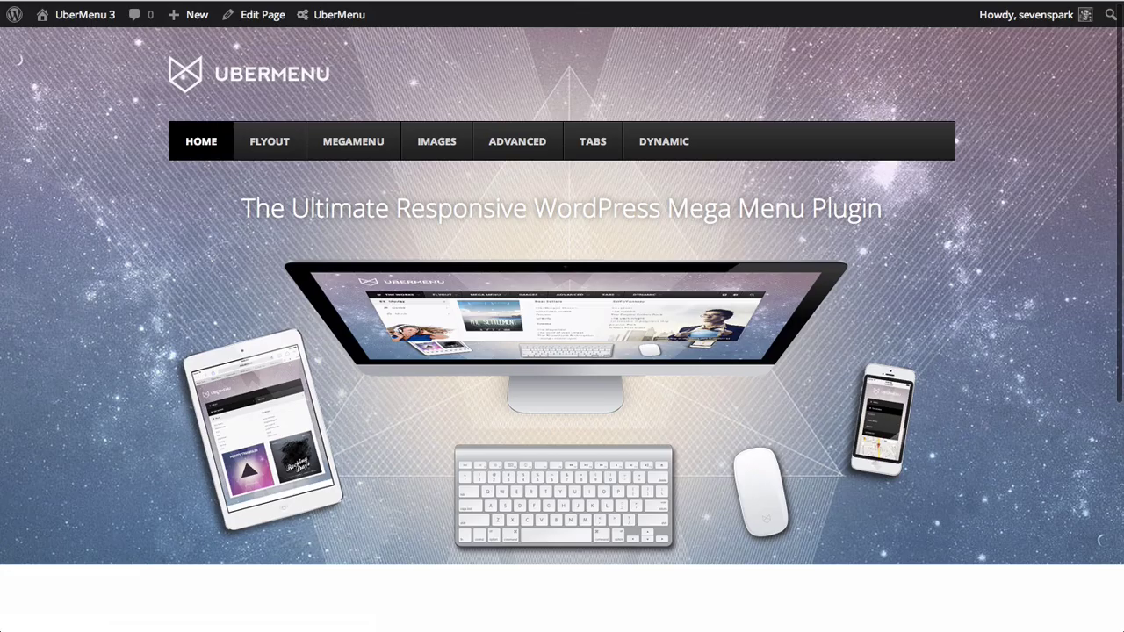